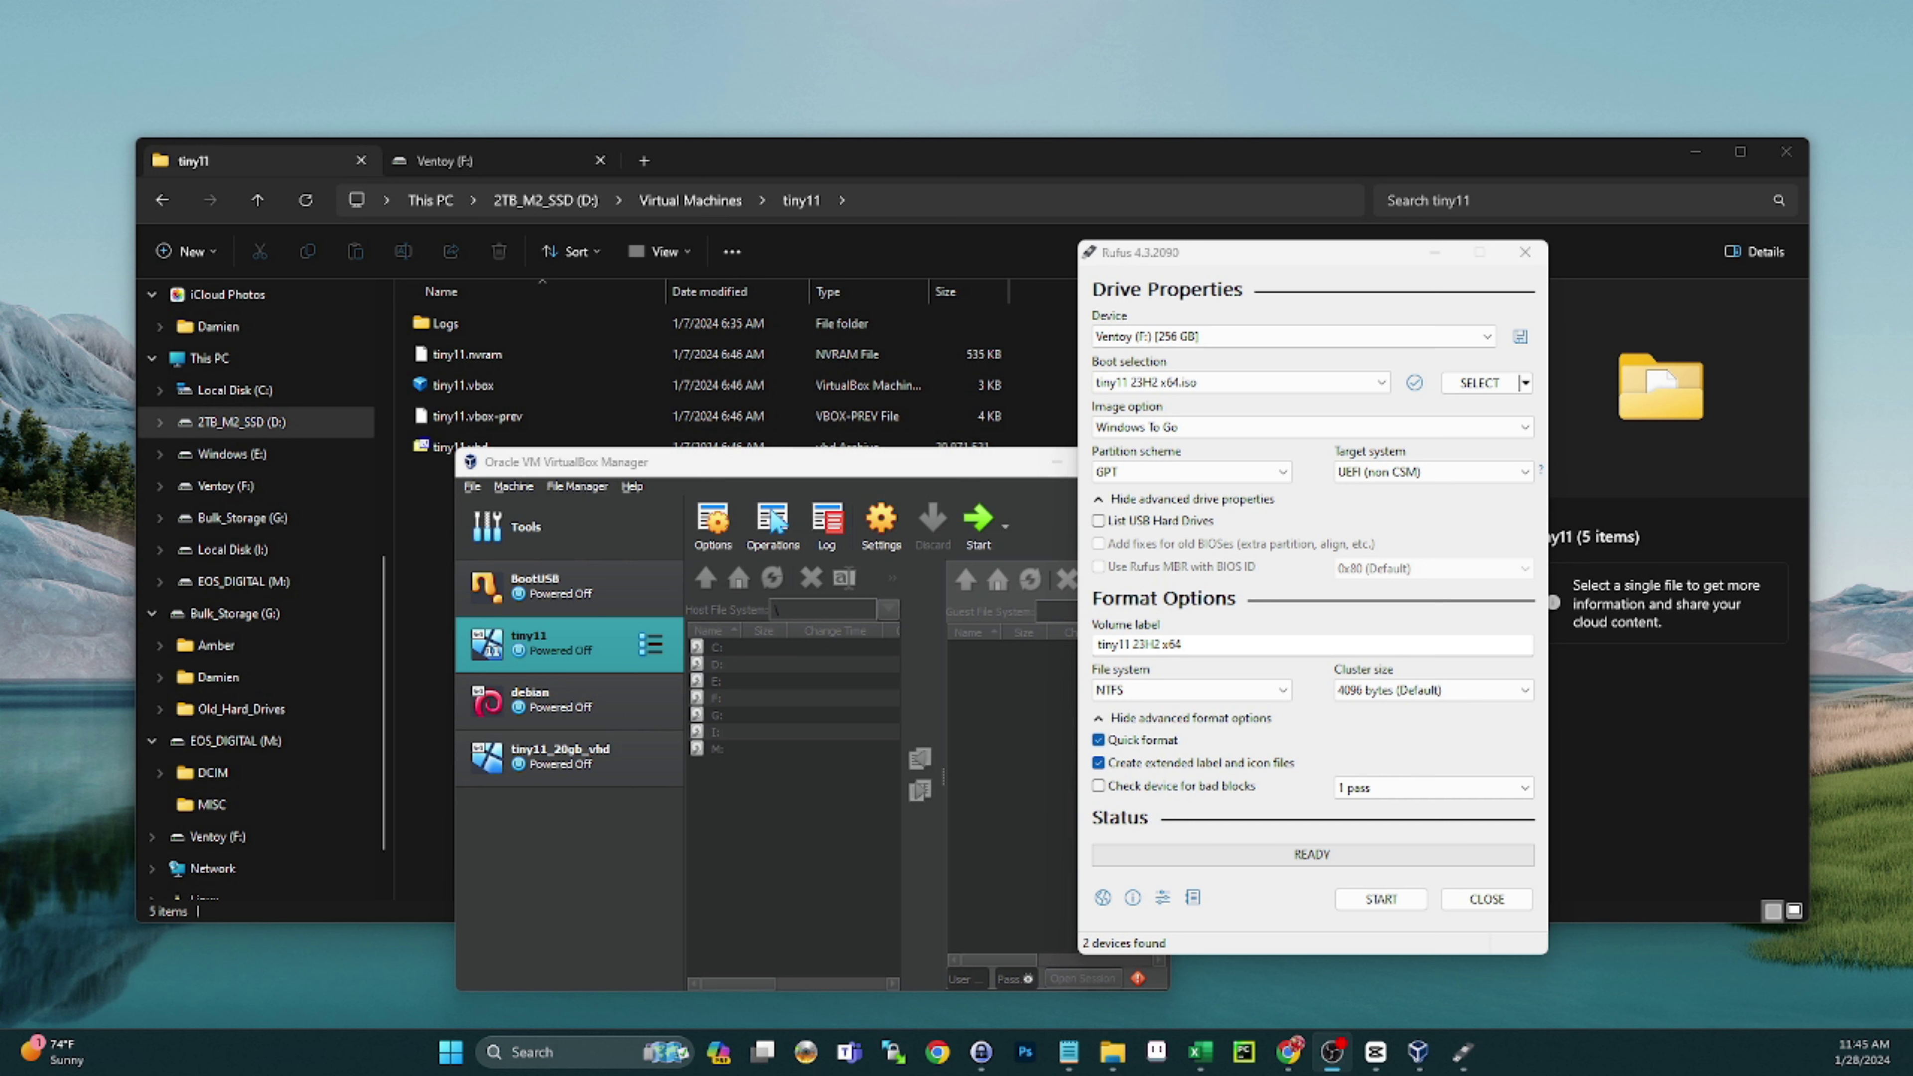
Nudge the Rufus window slightly left and then back to the right.
left_click_drag(1277, 258, 1255, 260)
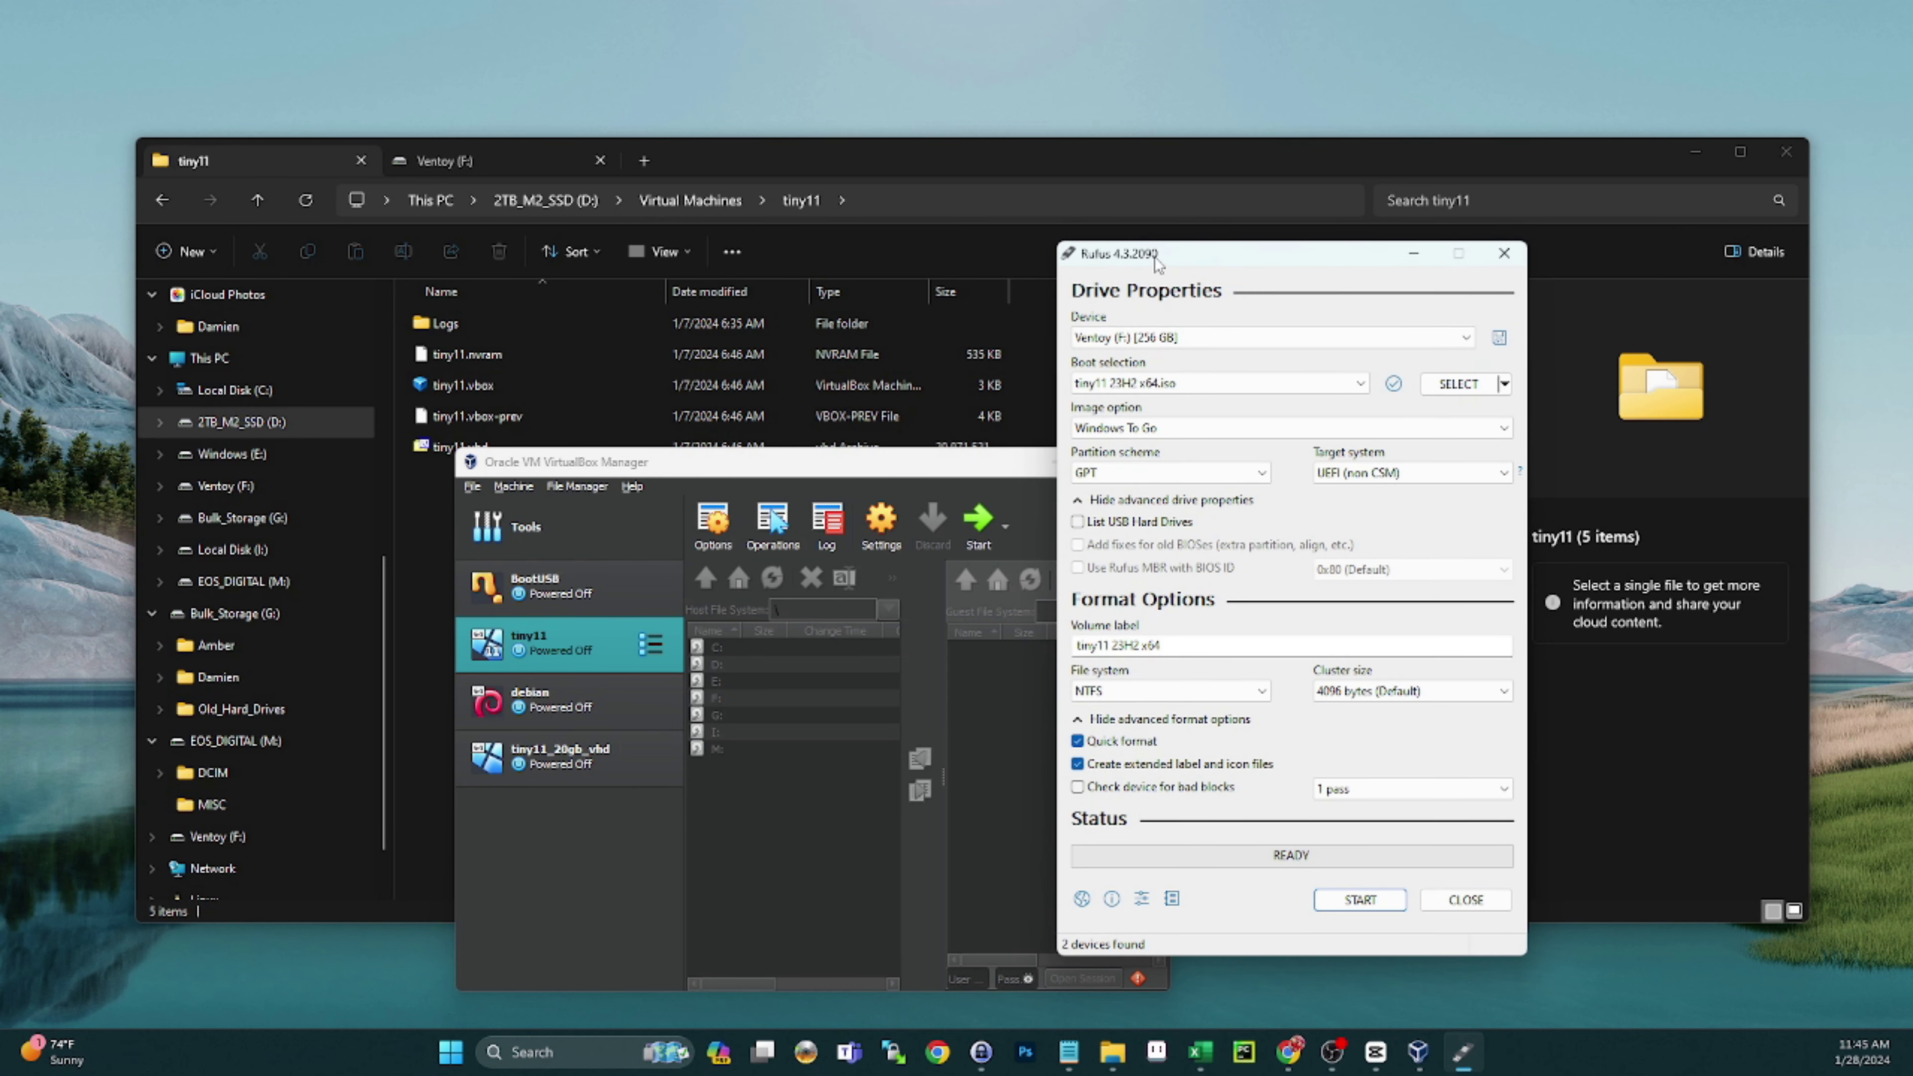
left_click_drag(1184, 249, 1165, 256)
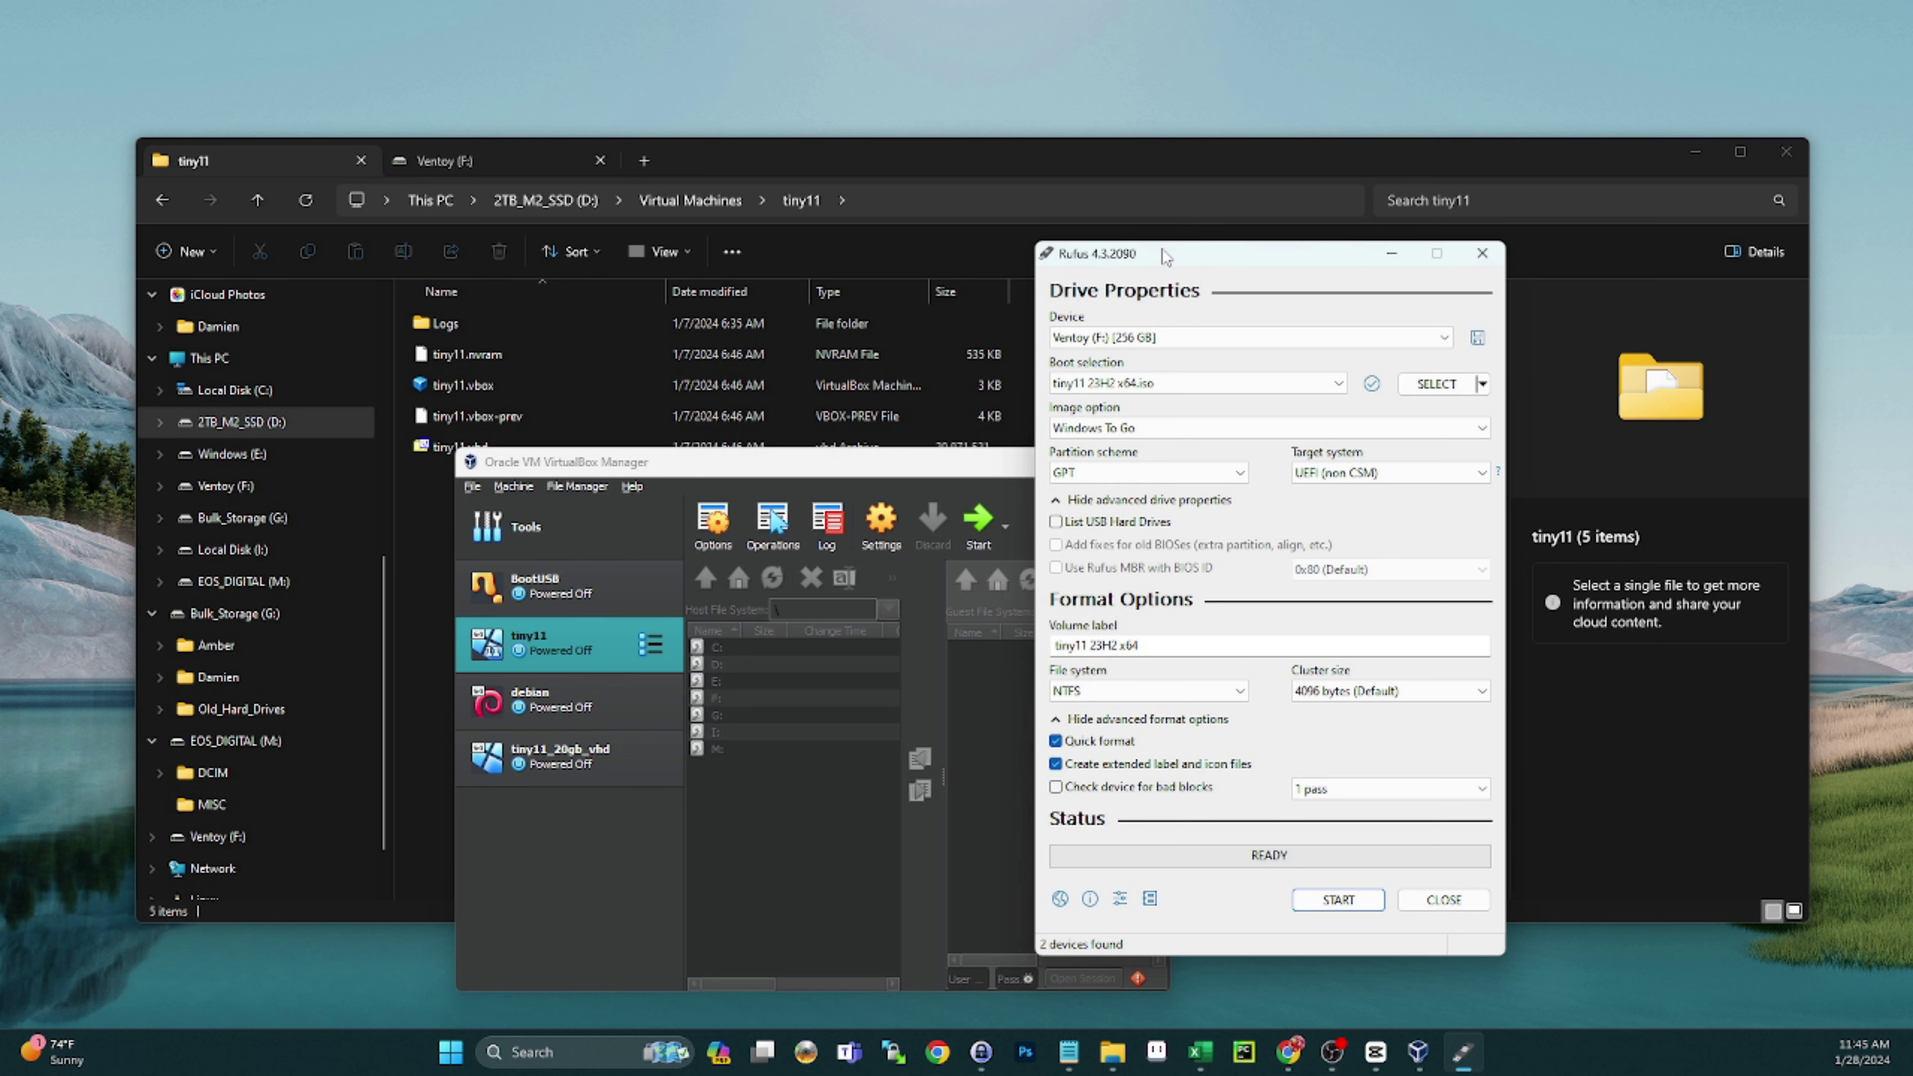
left_click_drag(1160, 260, 1179, 254)
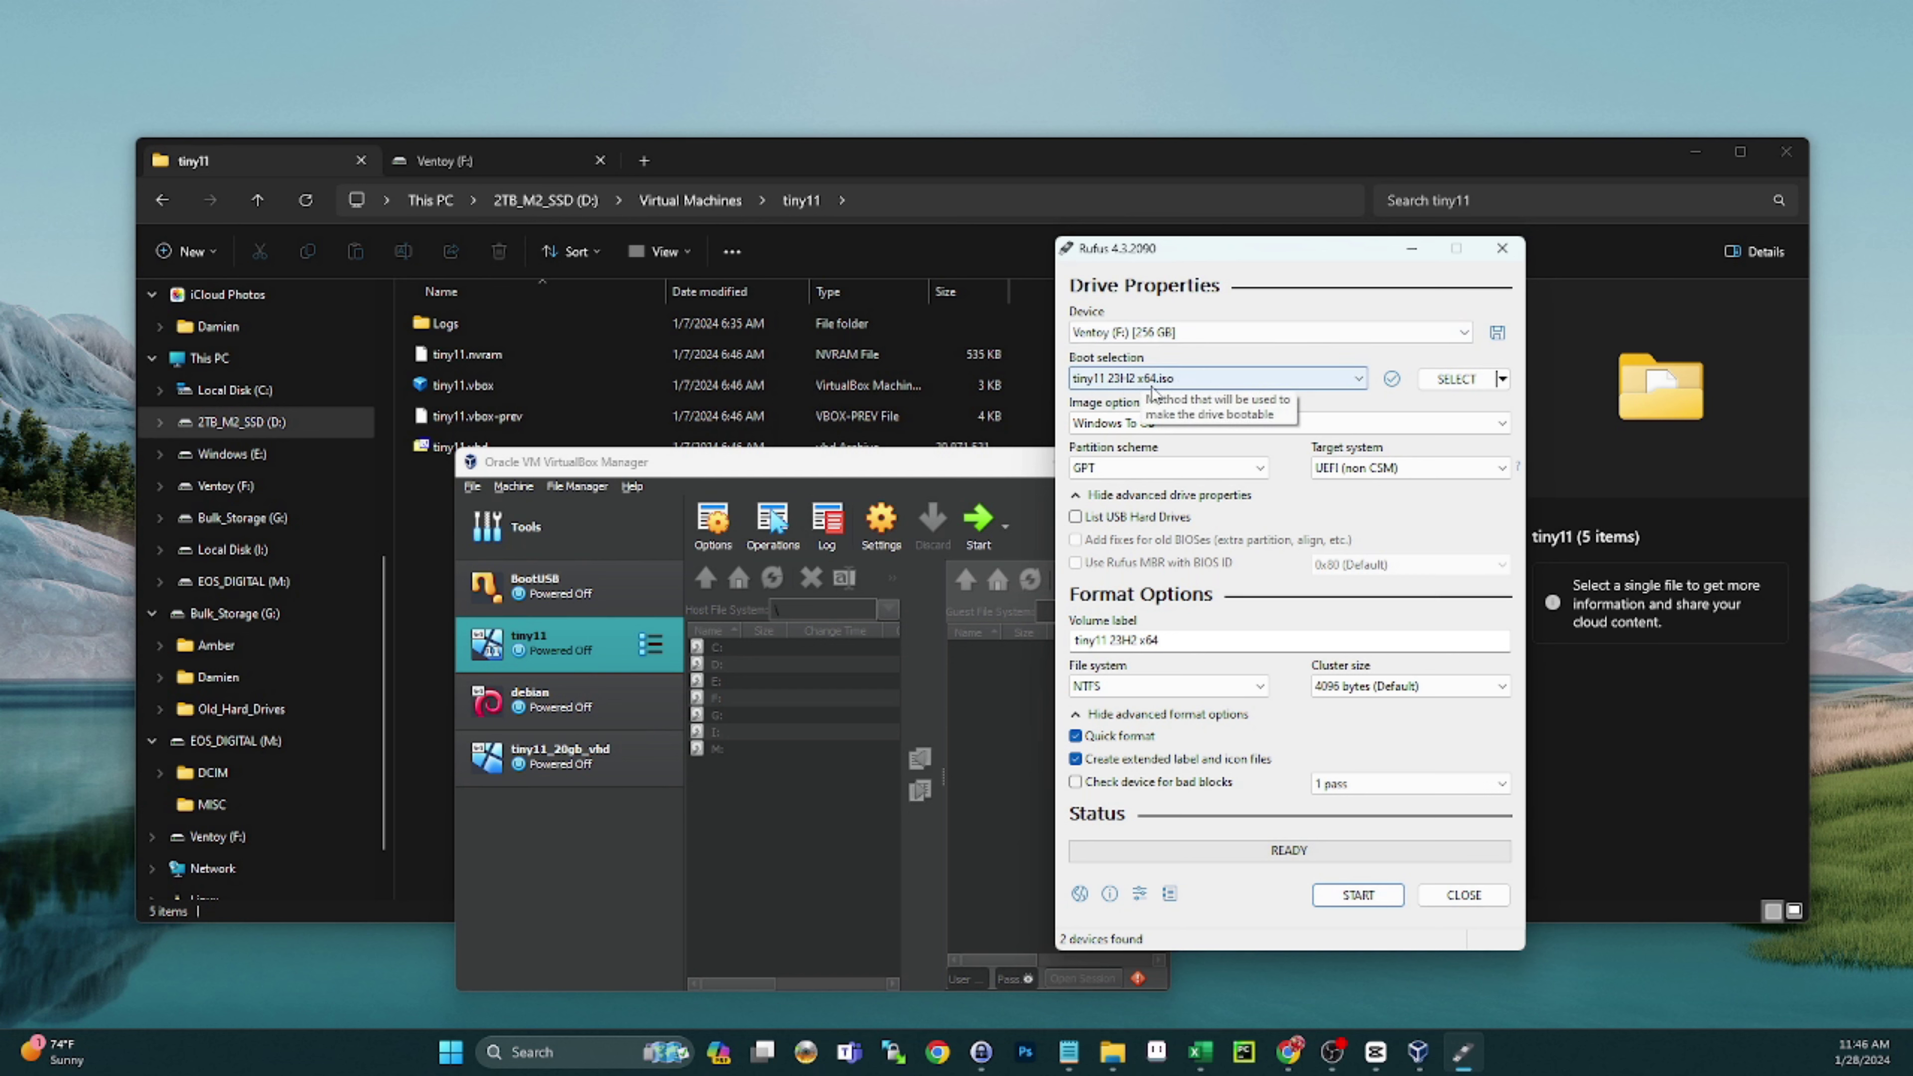
left_click(1502, 379)
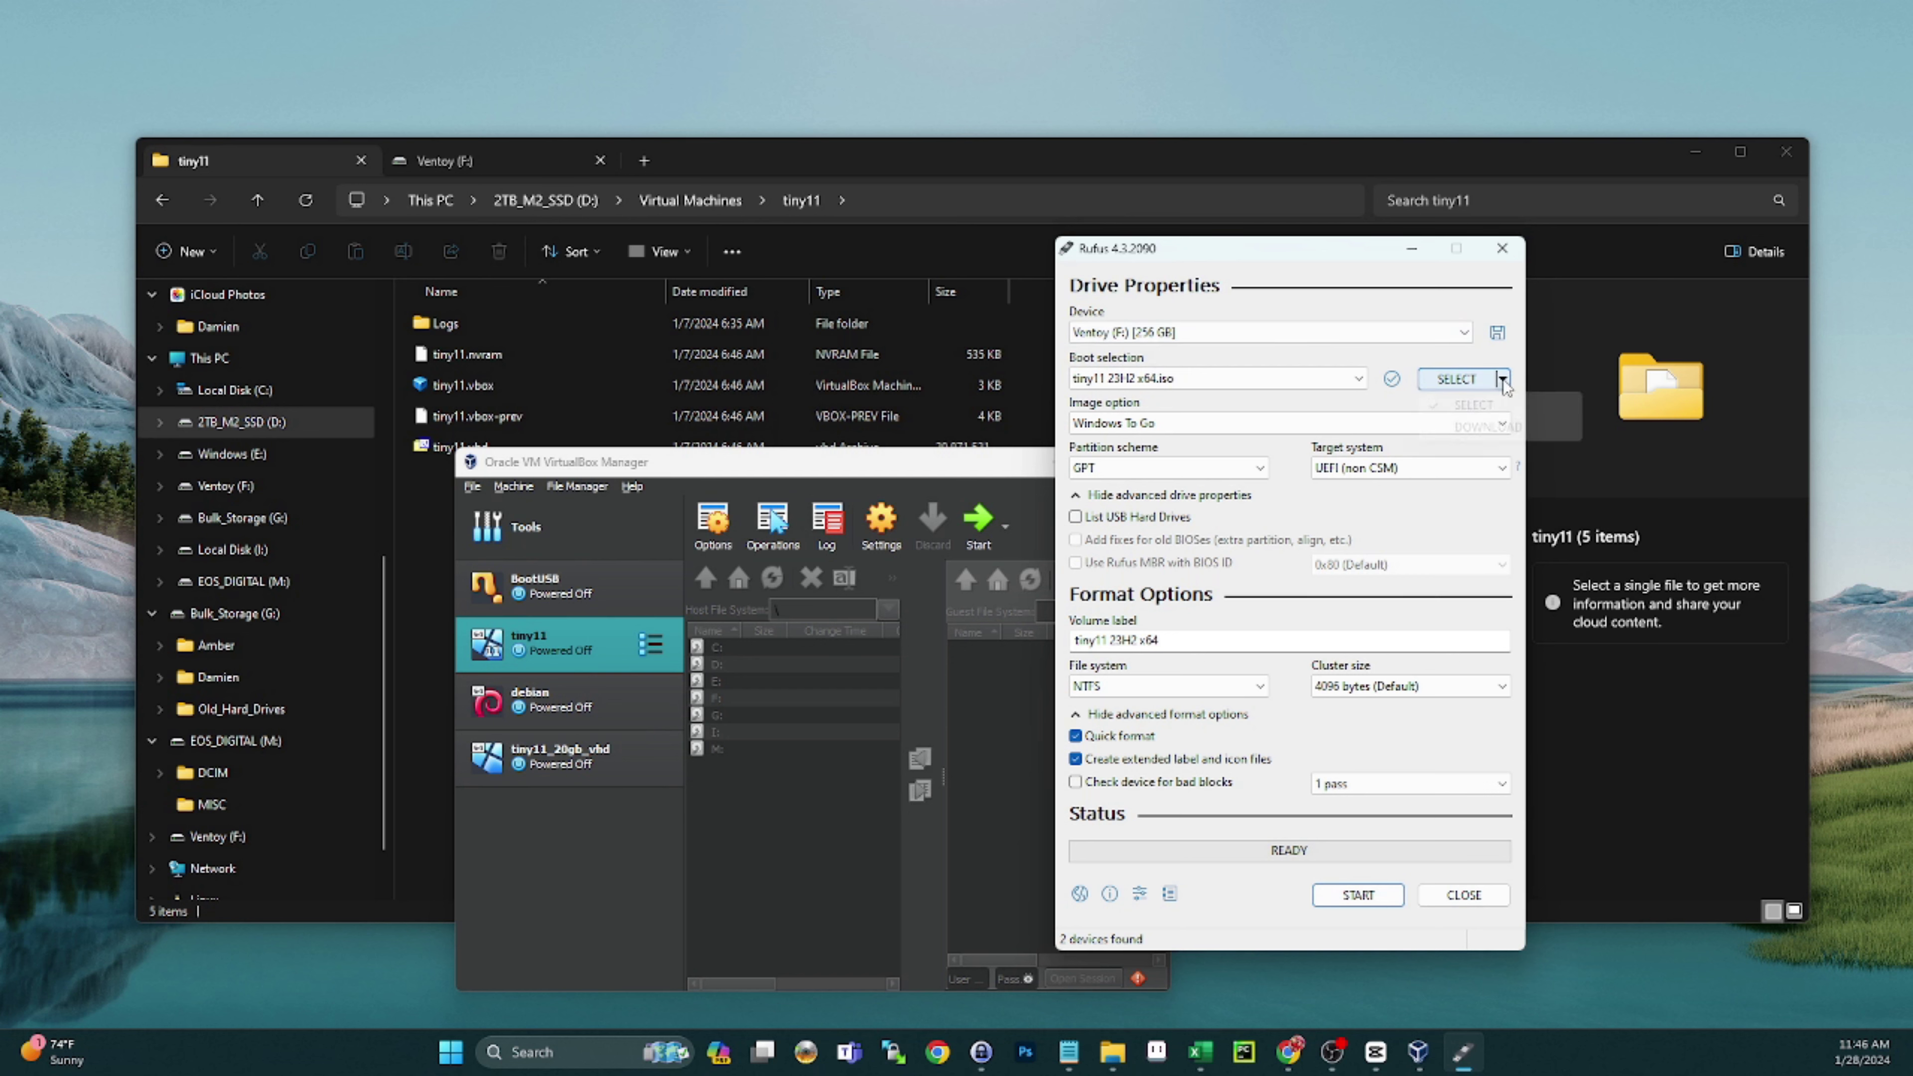
Expand the Version list to see which Windows versions are offered for download.
left_click(1468, 426)
left_click(1443, 382)
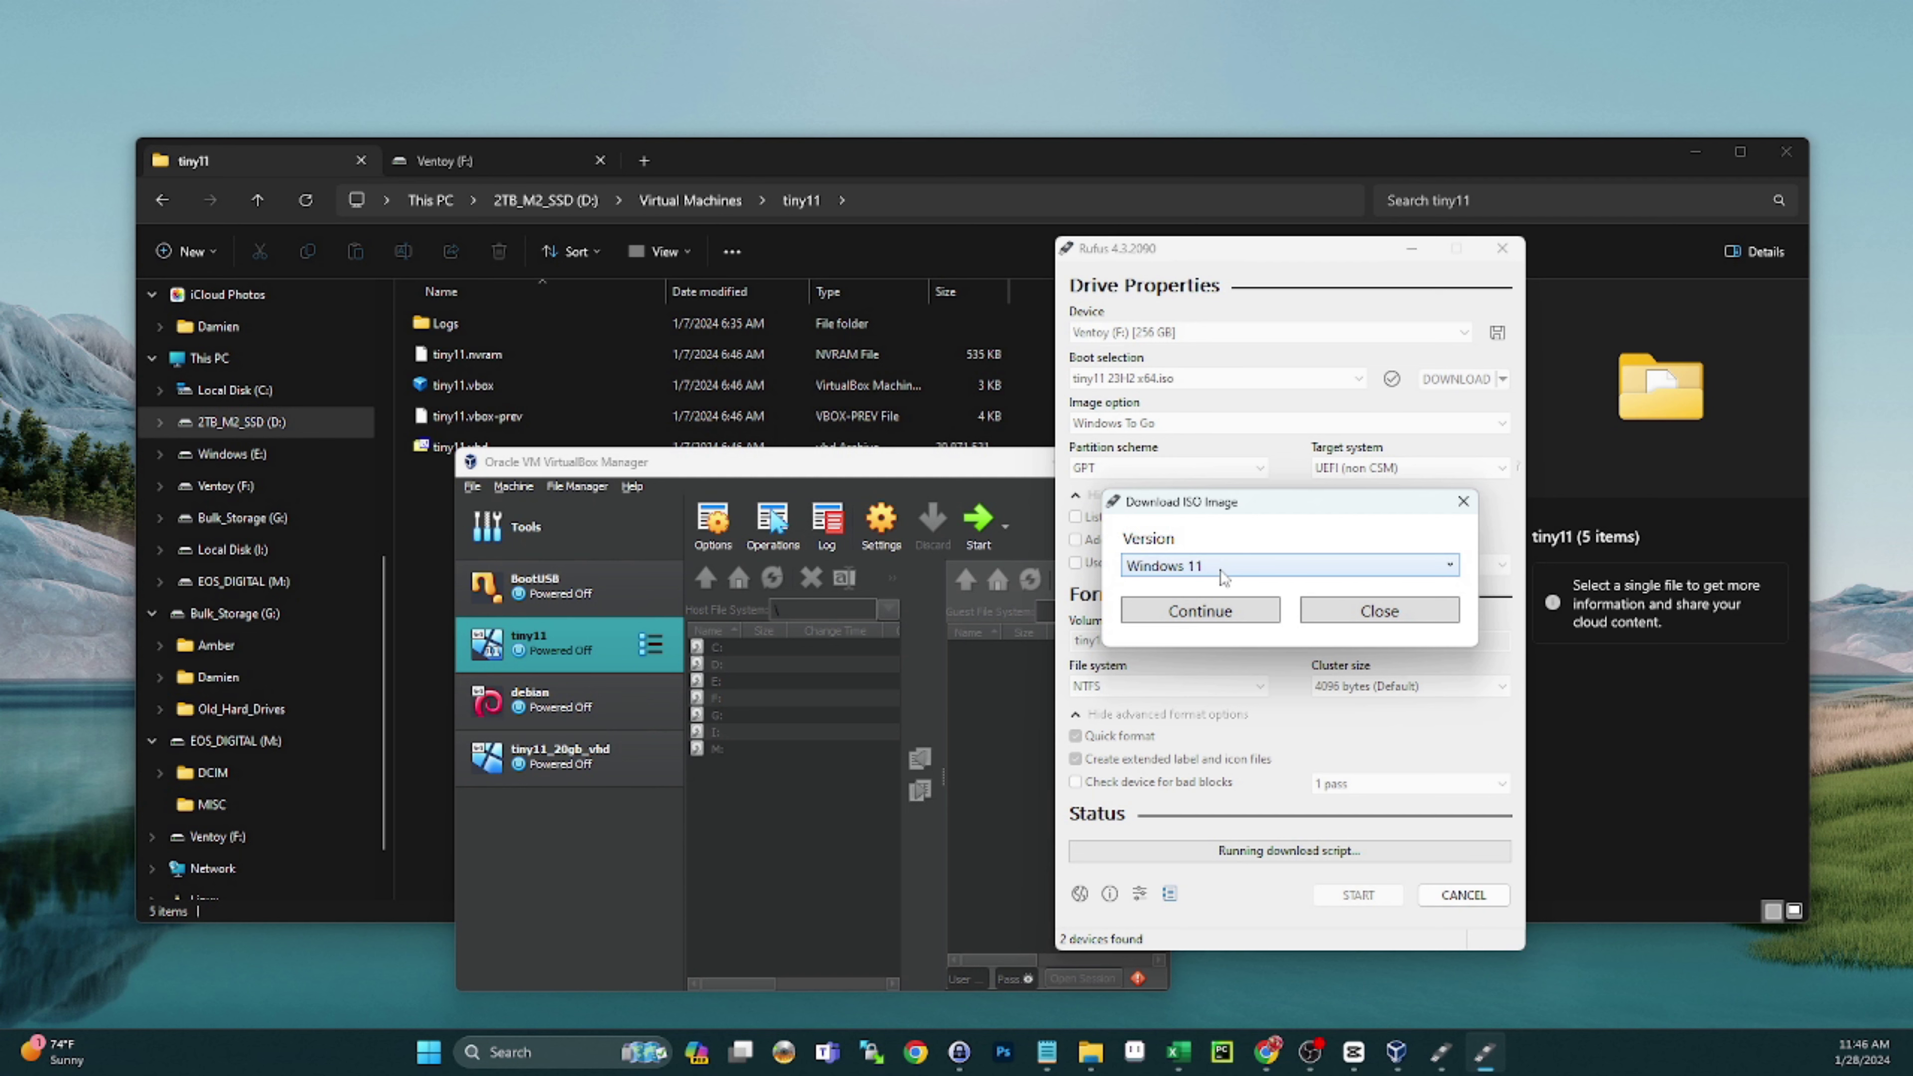
left_click(1223, 574)
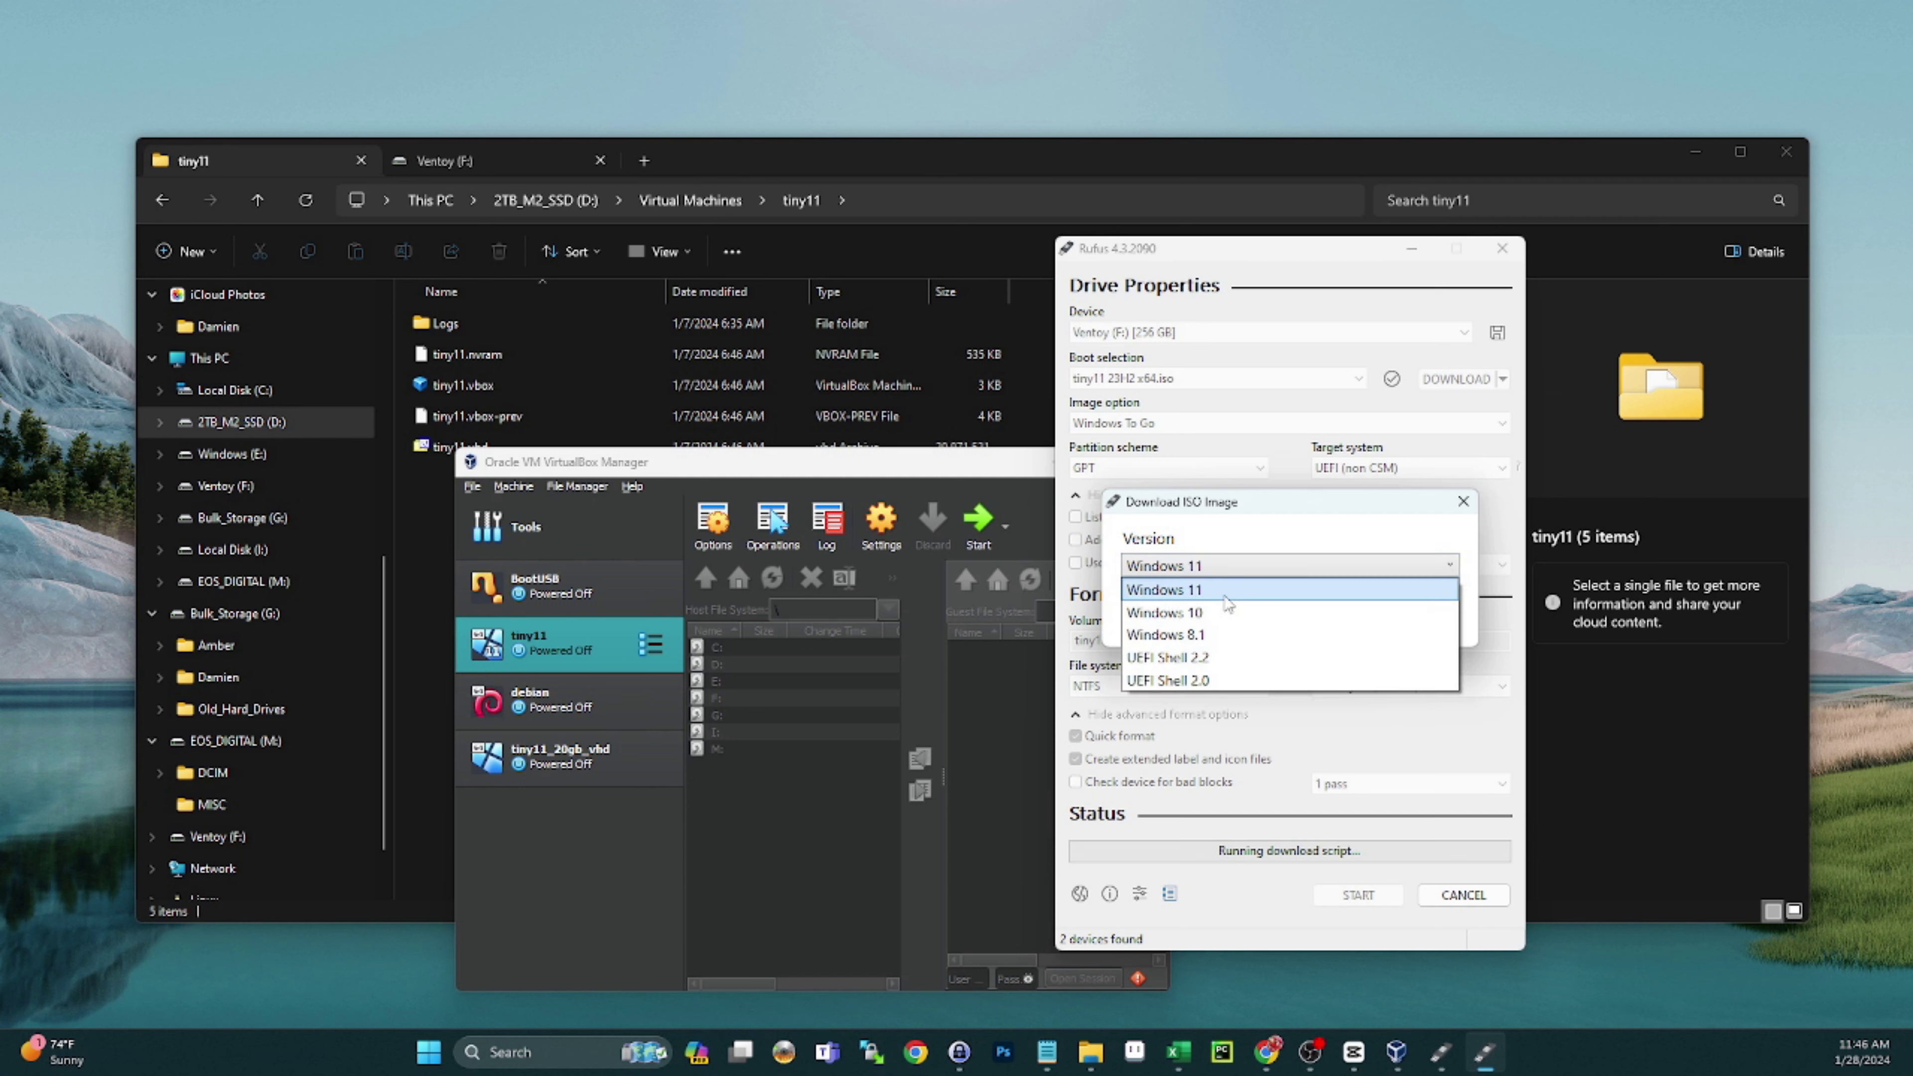
left_click(1256, 520)
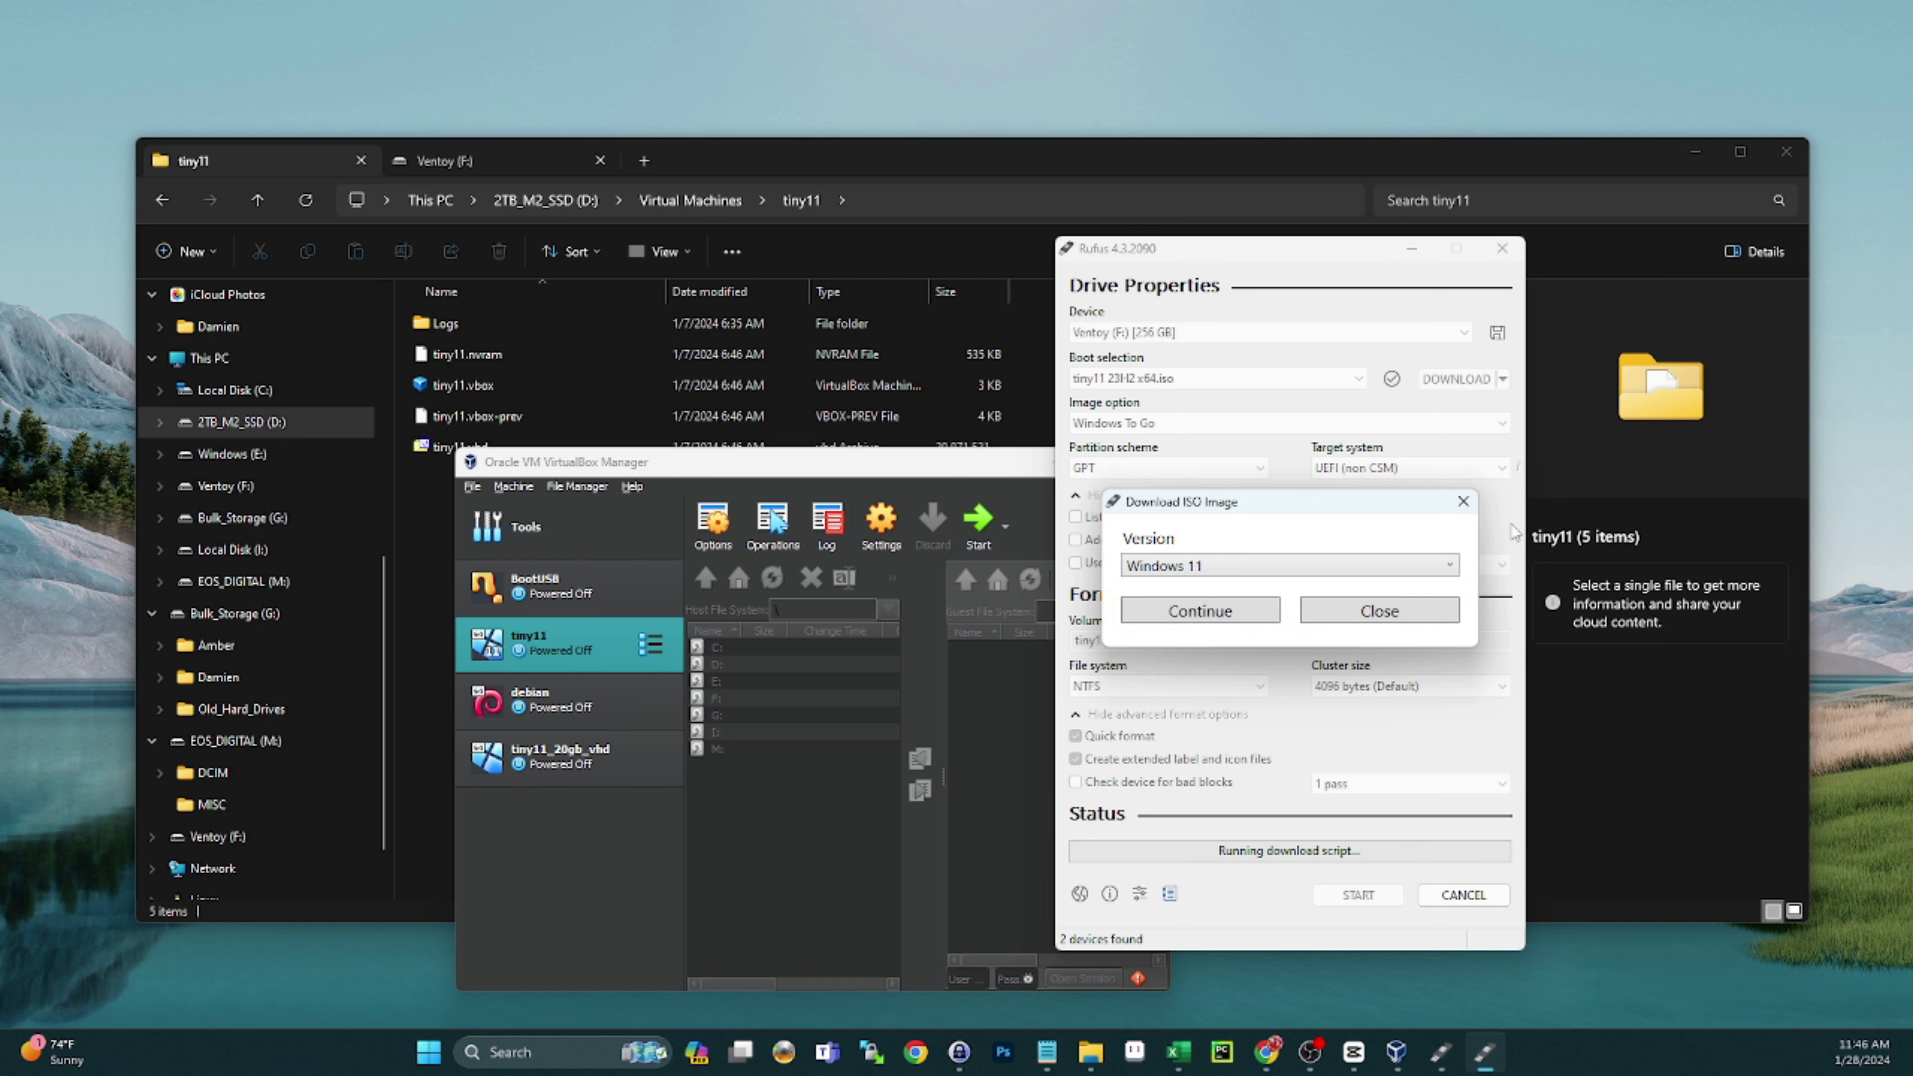
left_click(1459, 506)
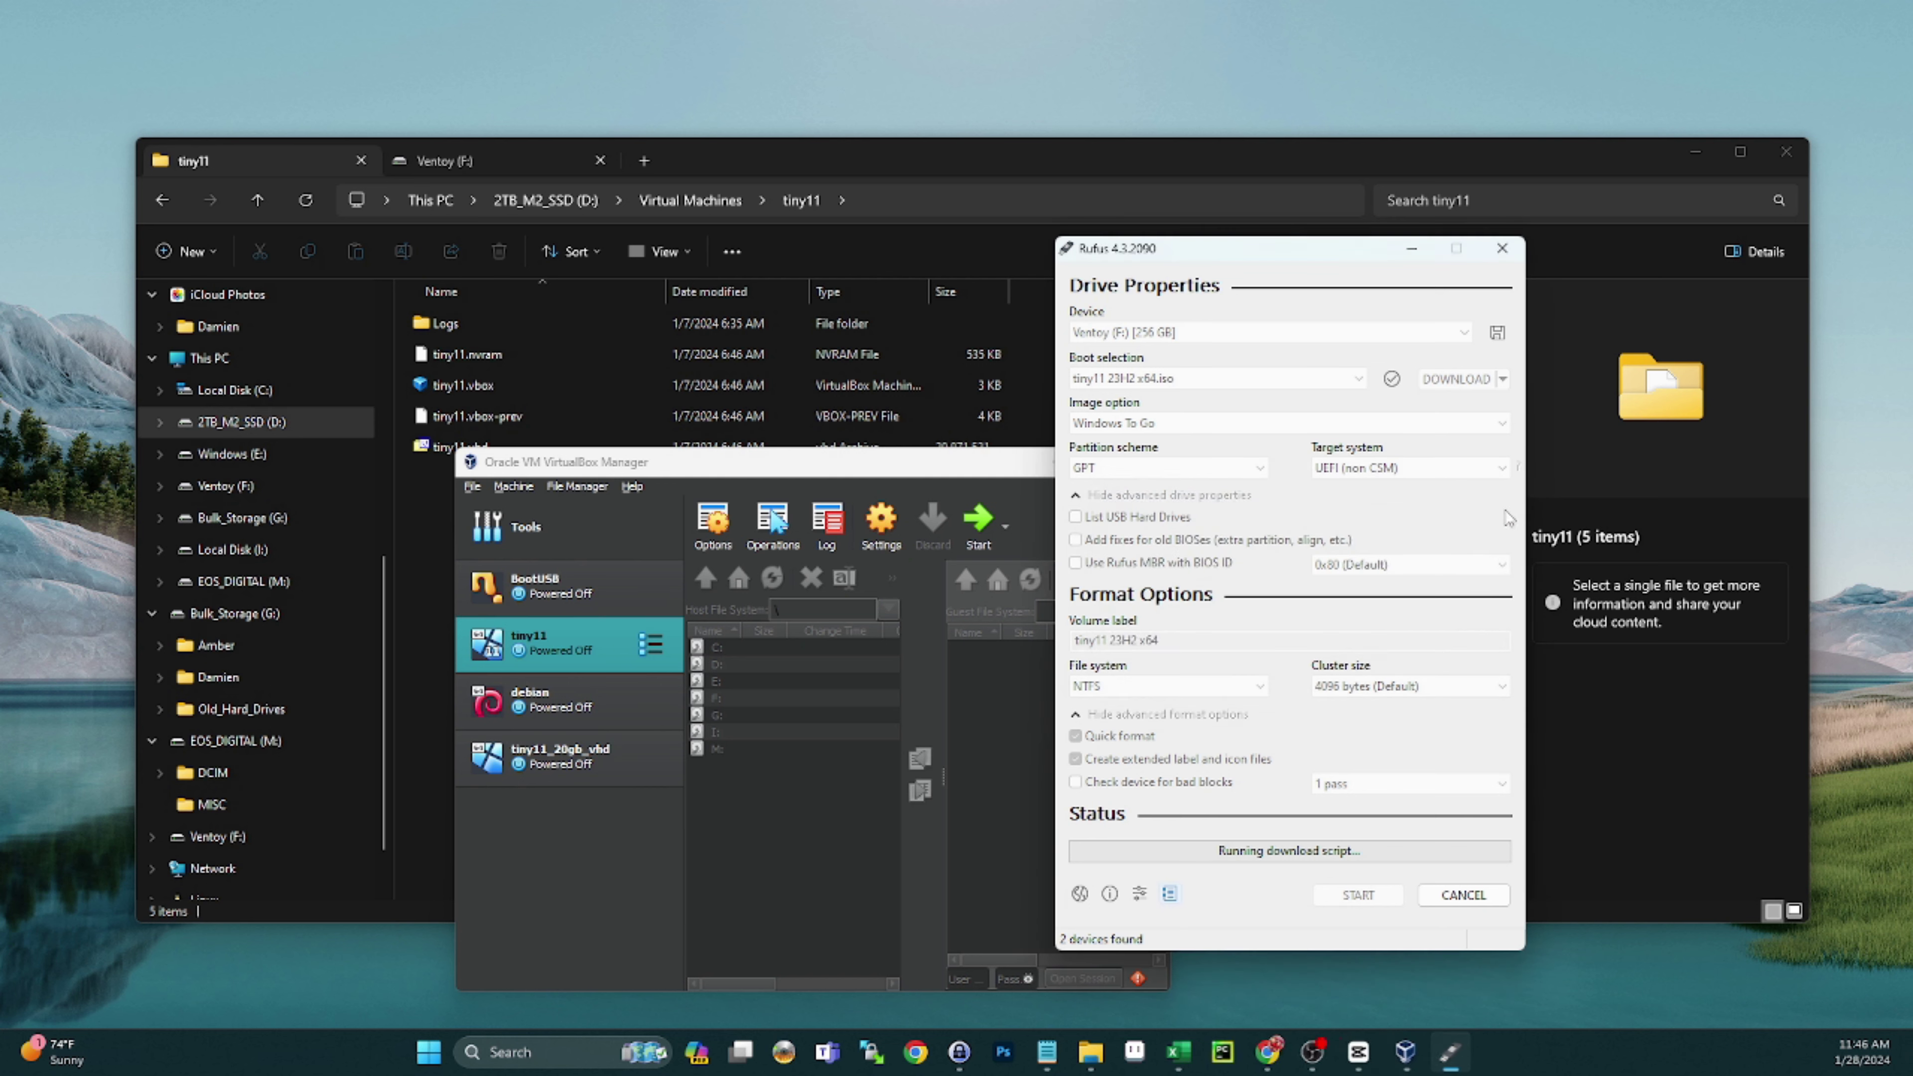
left_click(1502, 378)
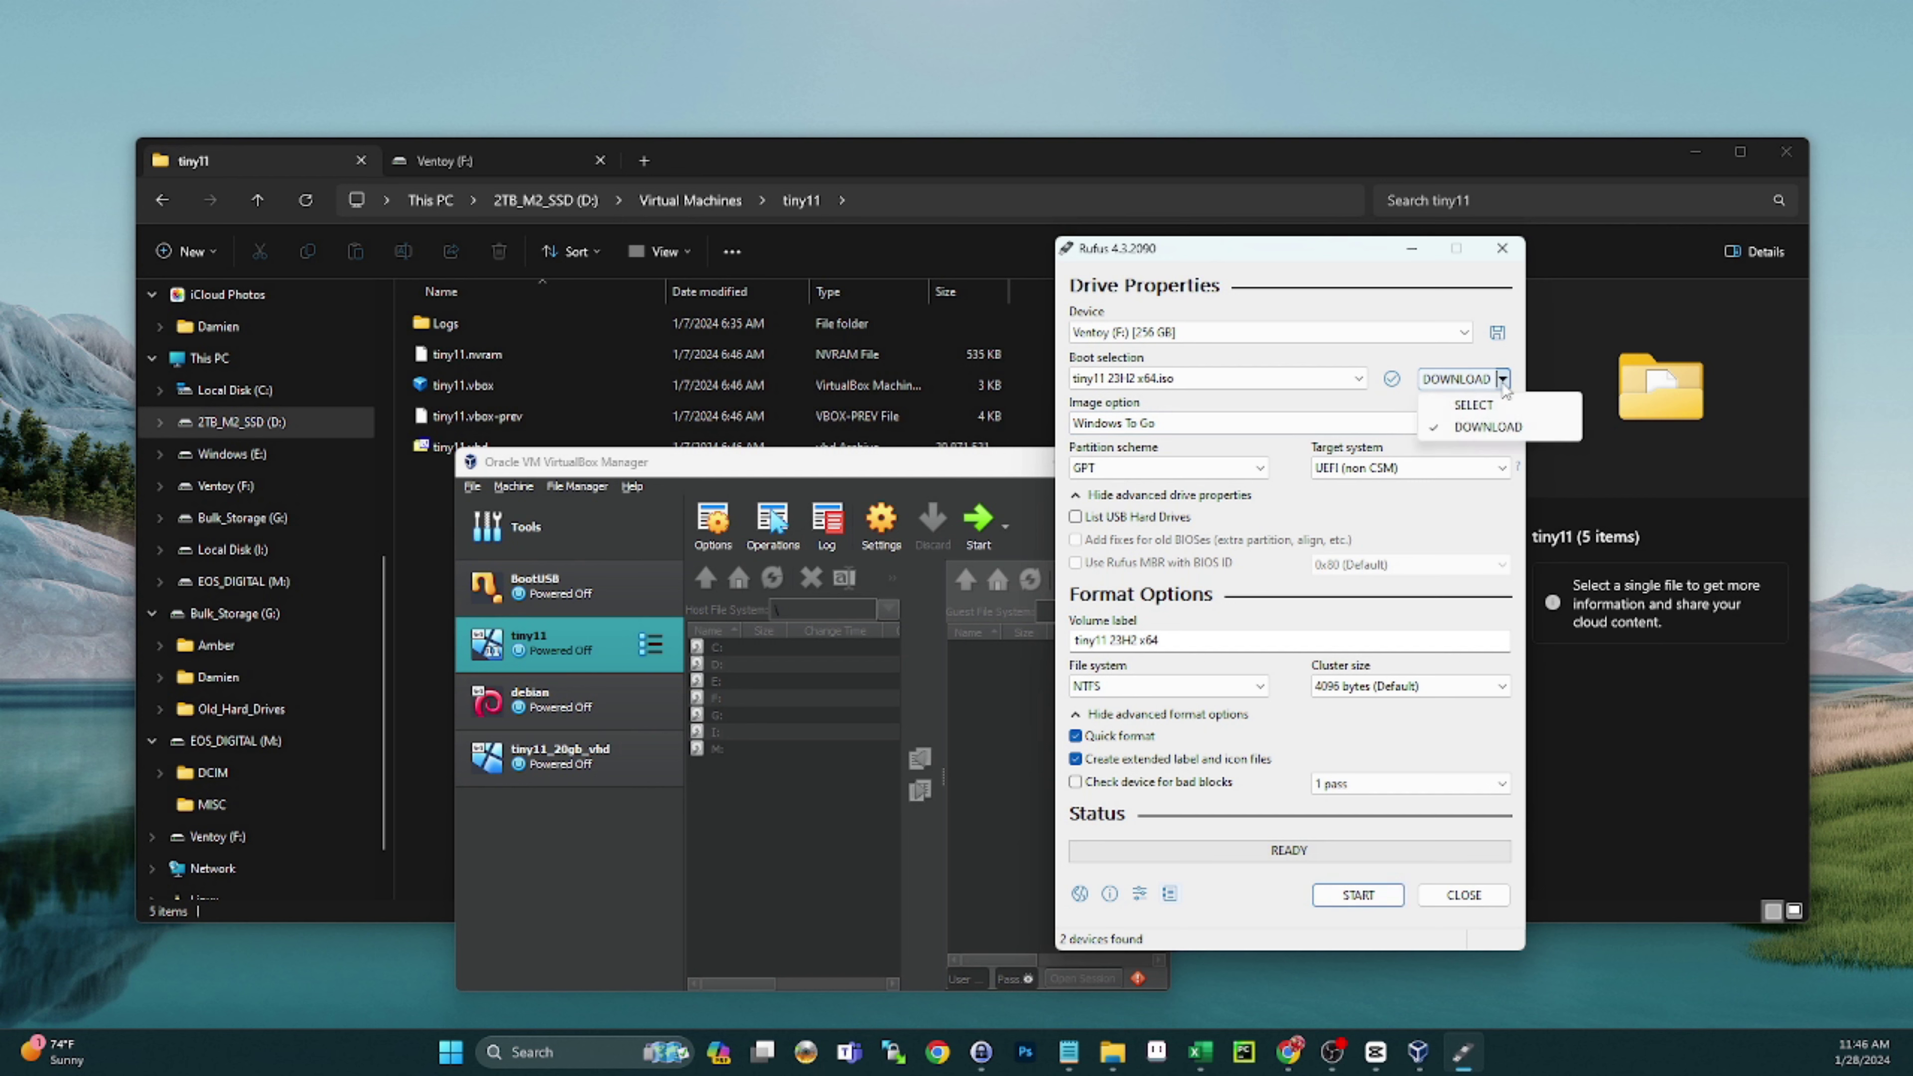
left_click(1476, 407)
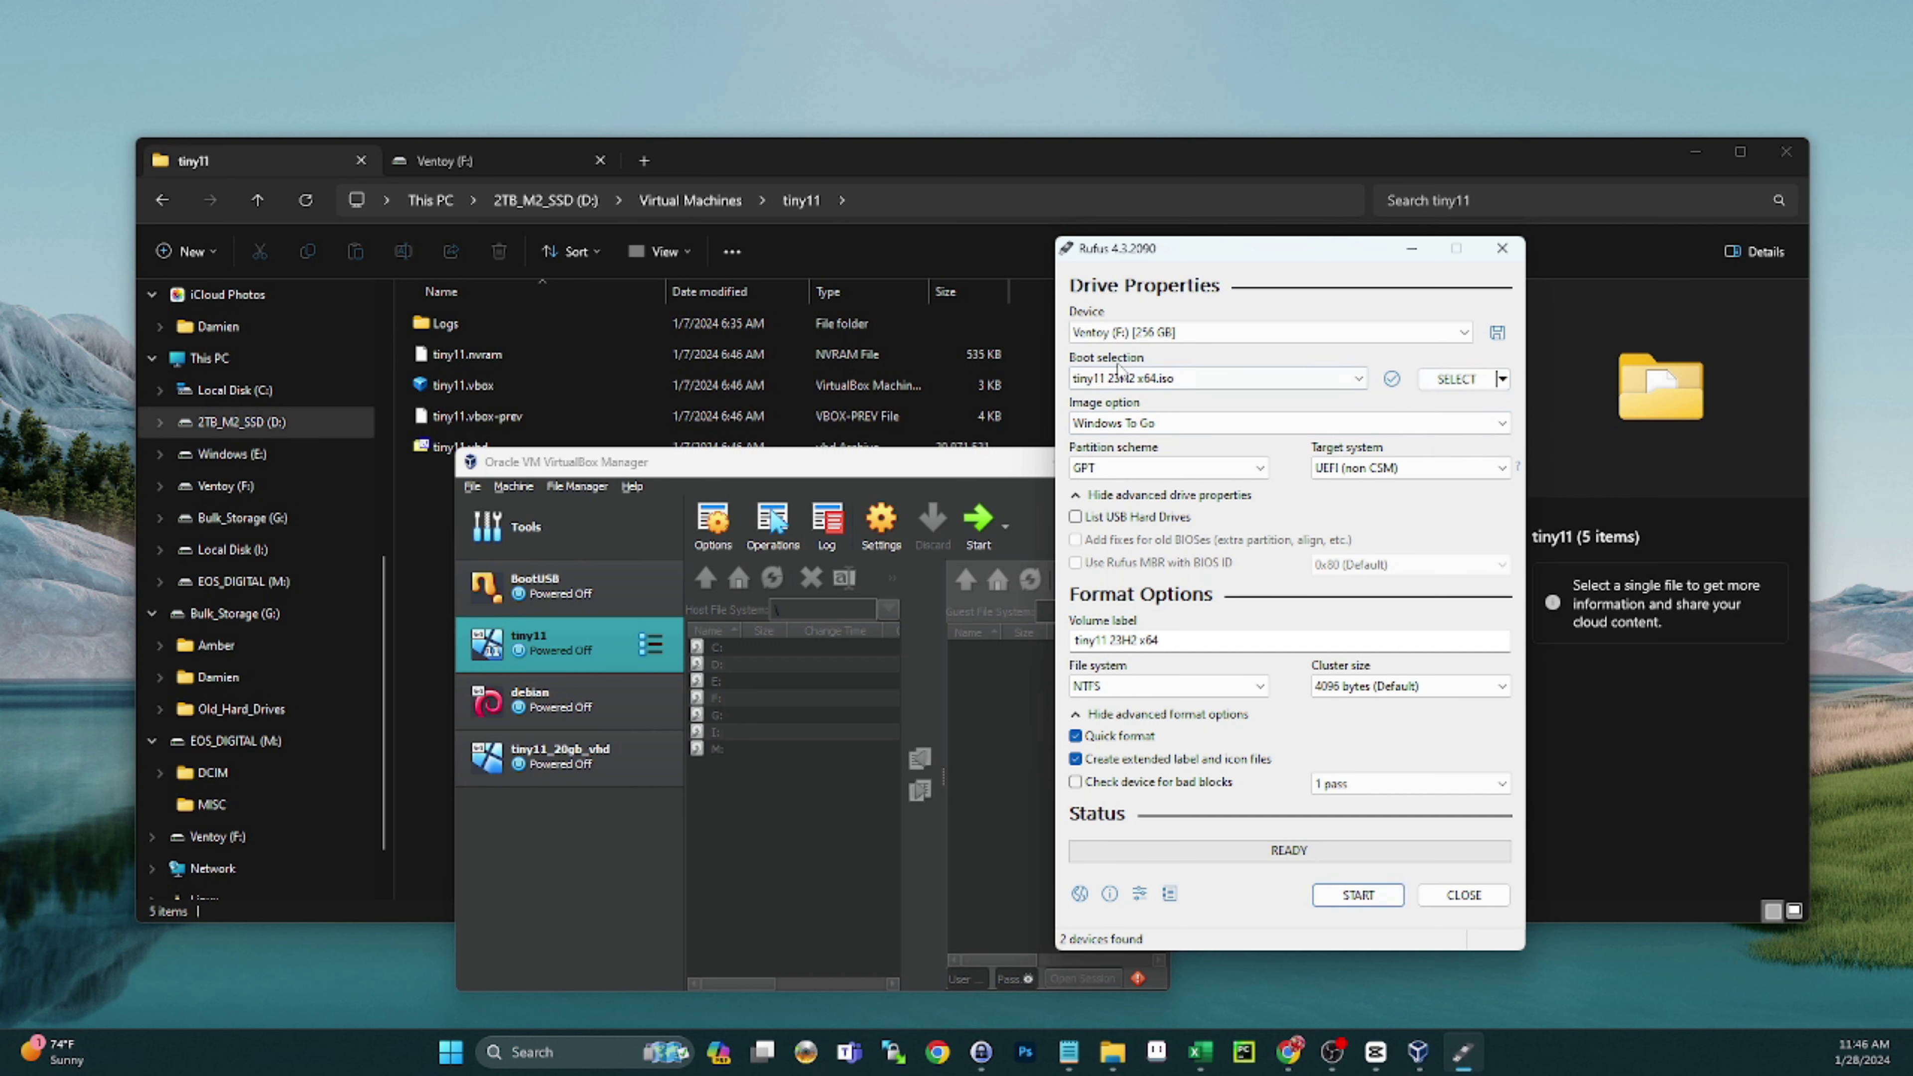
left_click(1165, 431)
left_click(1137, 444)
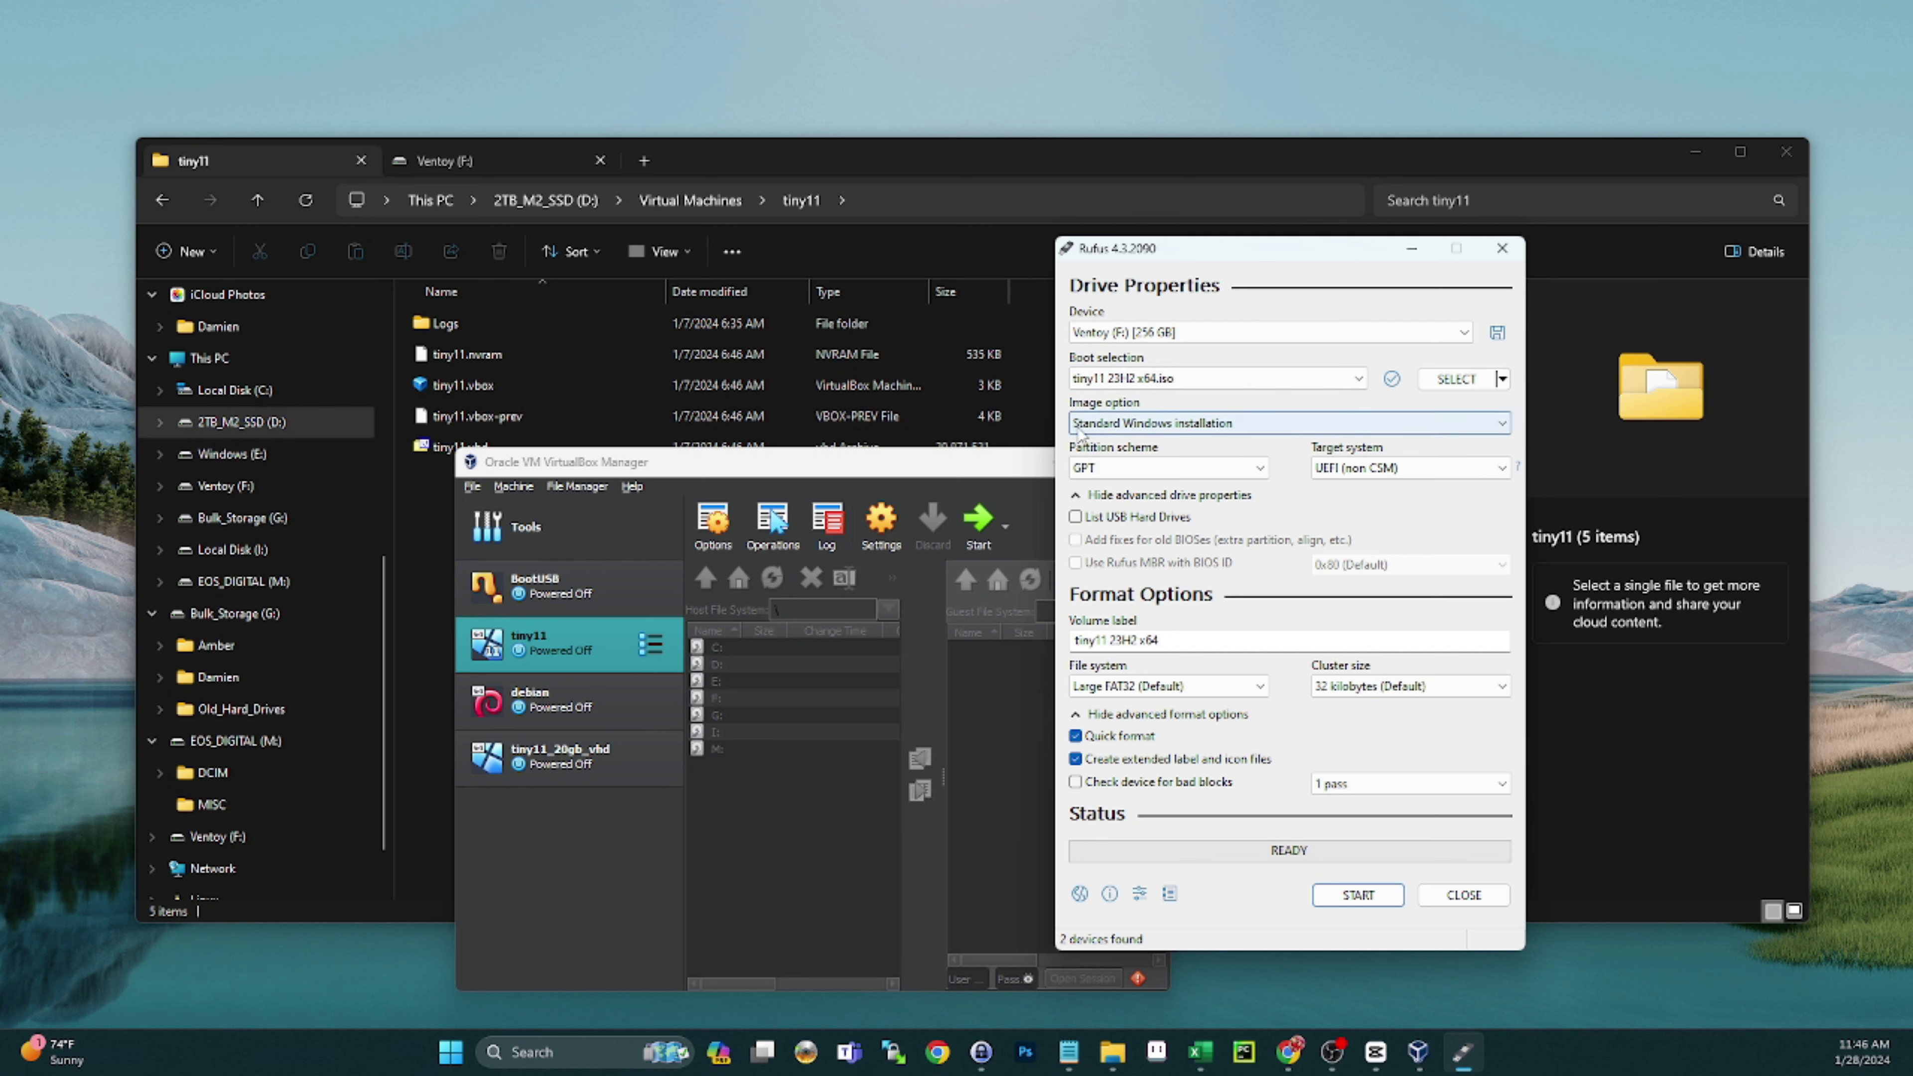
left_click(1291, 428)
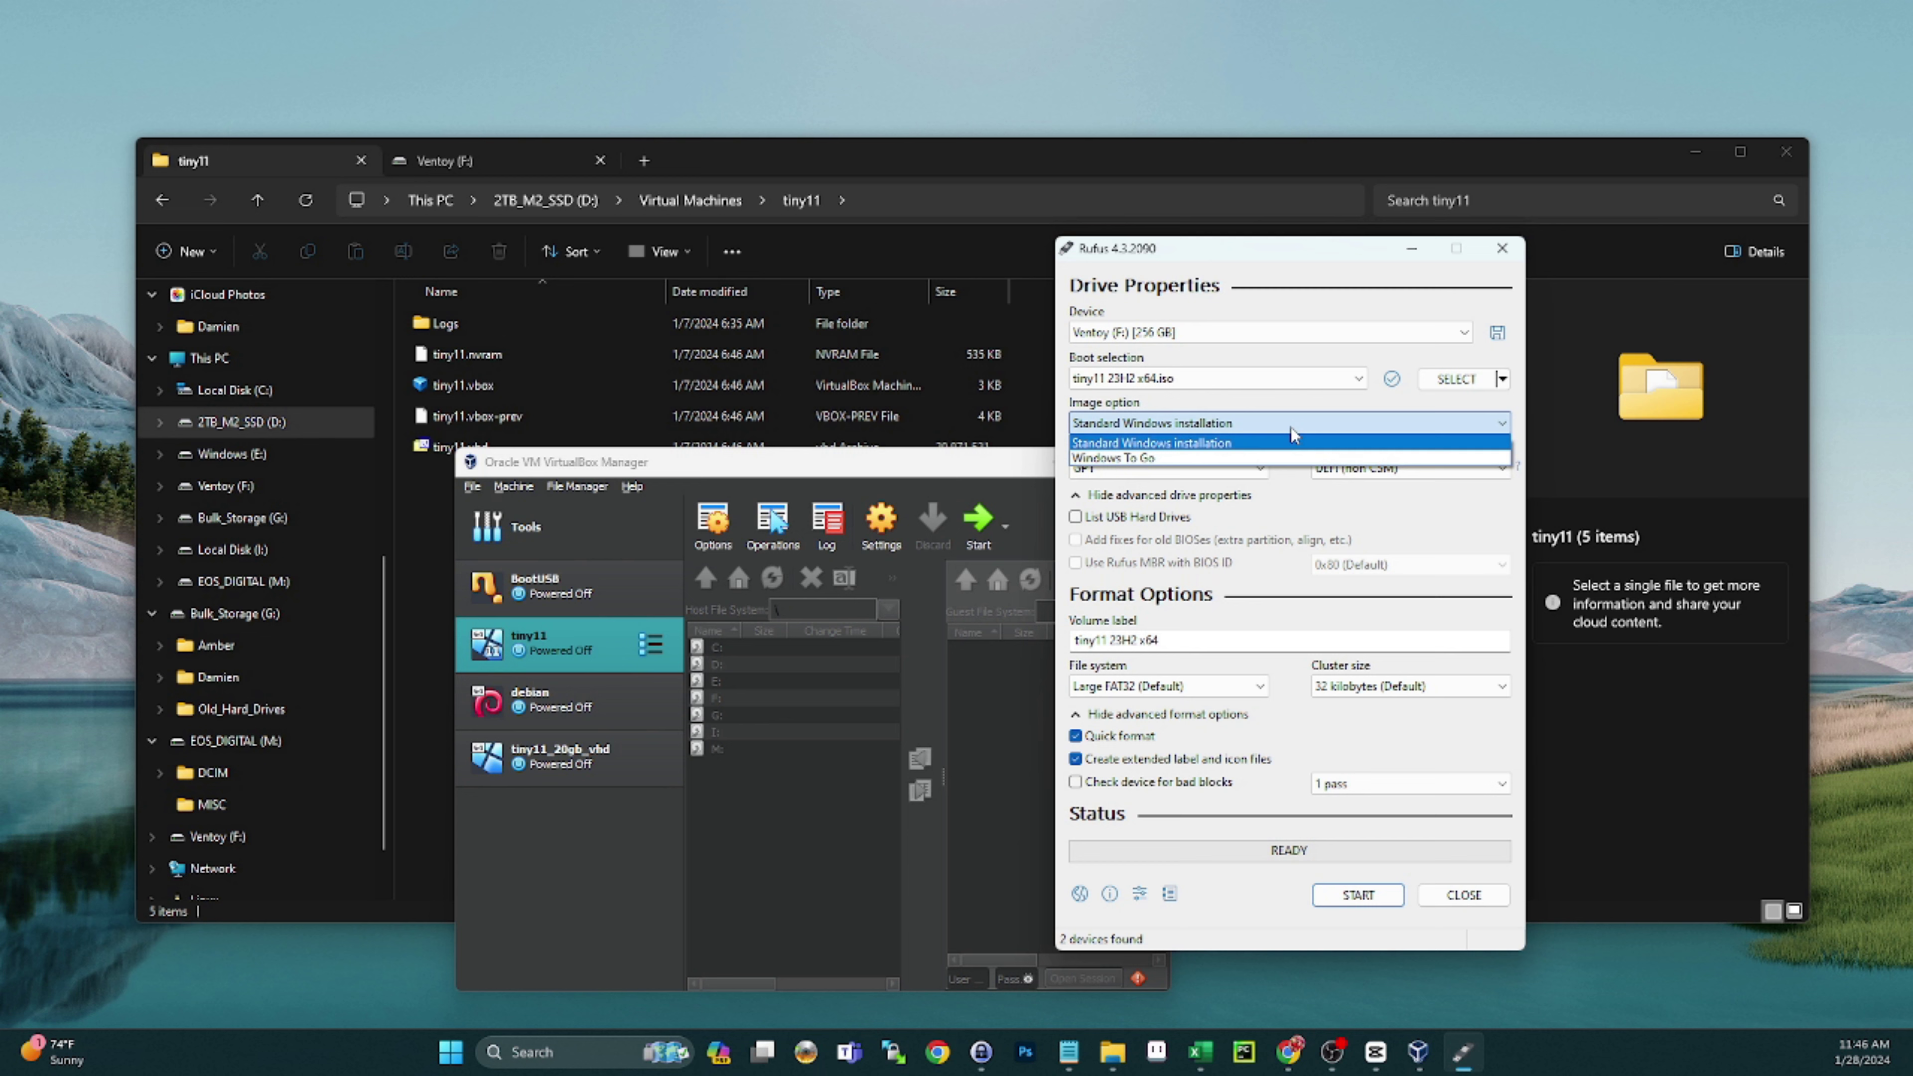
left_click(1123, 458)
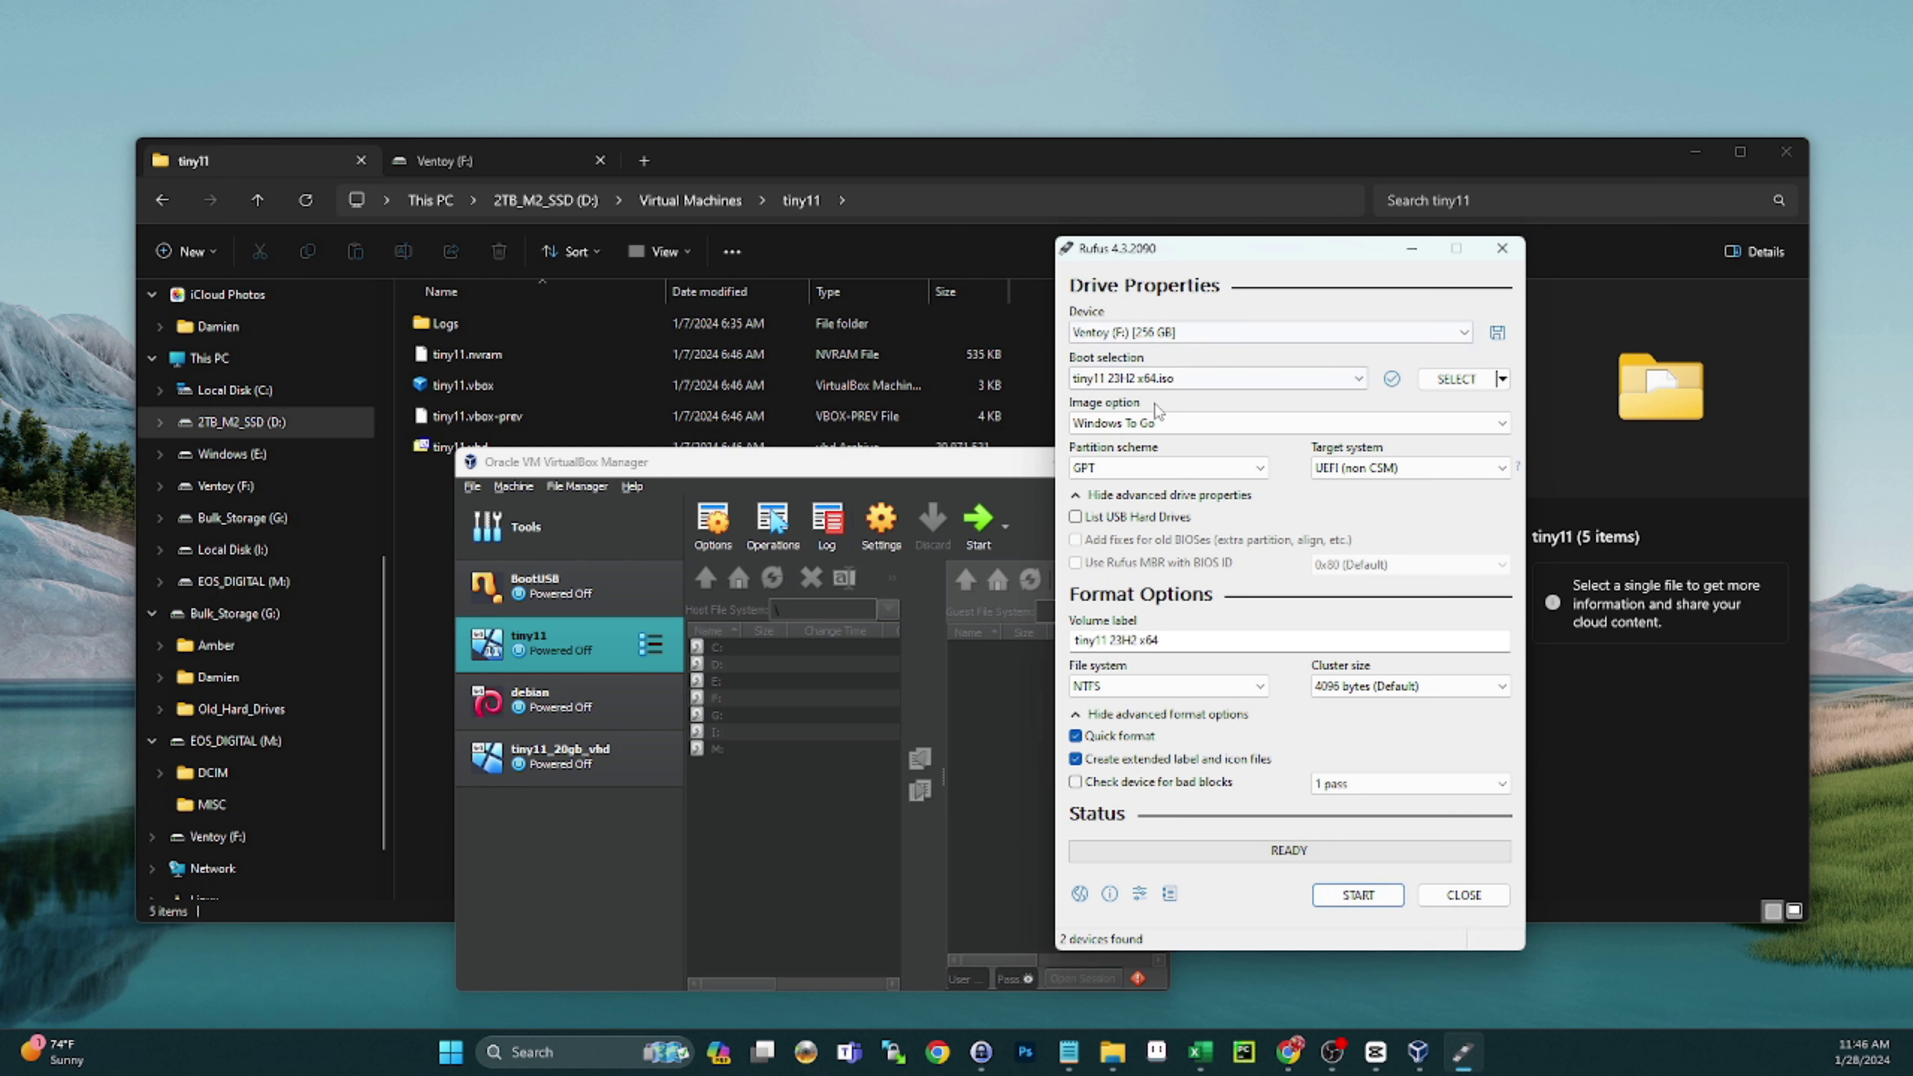
Toggle Image option between Standard Windows installation and Windows To Go, leaving Windows To Go.
left_click(1180, 424)
left_click(1162, 443)
left_click(1163, 426)
left_click(1160, 444)
left_click(1159, 422)
left_click(1160, 445)
mouse_move(1288, 515)
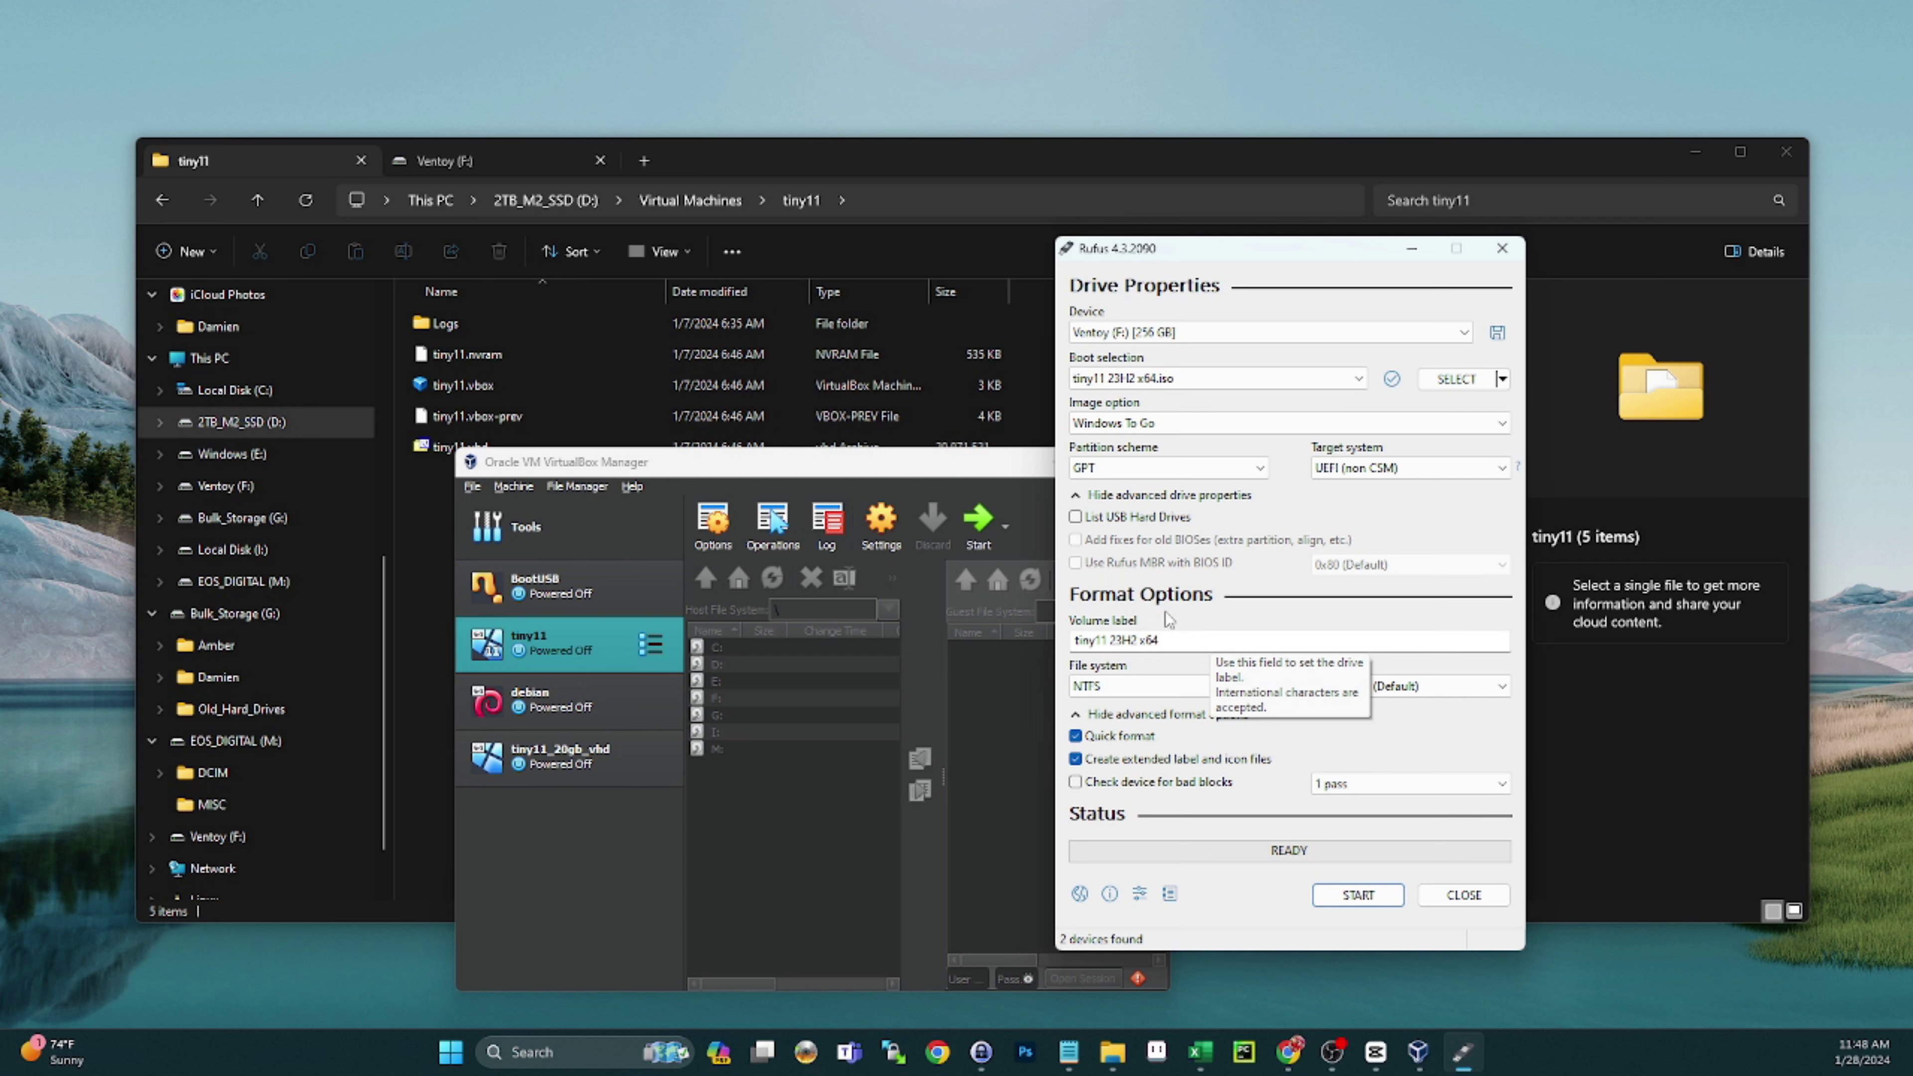
Minimize Rufus and bring VirtualBox Manager forward to review its four virtual machines.
left_click(1412, 248)
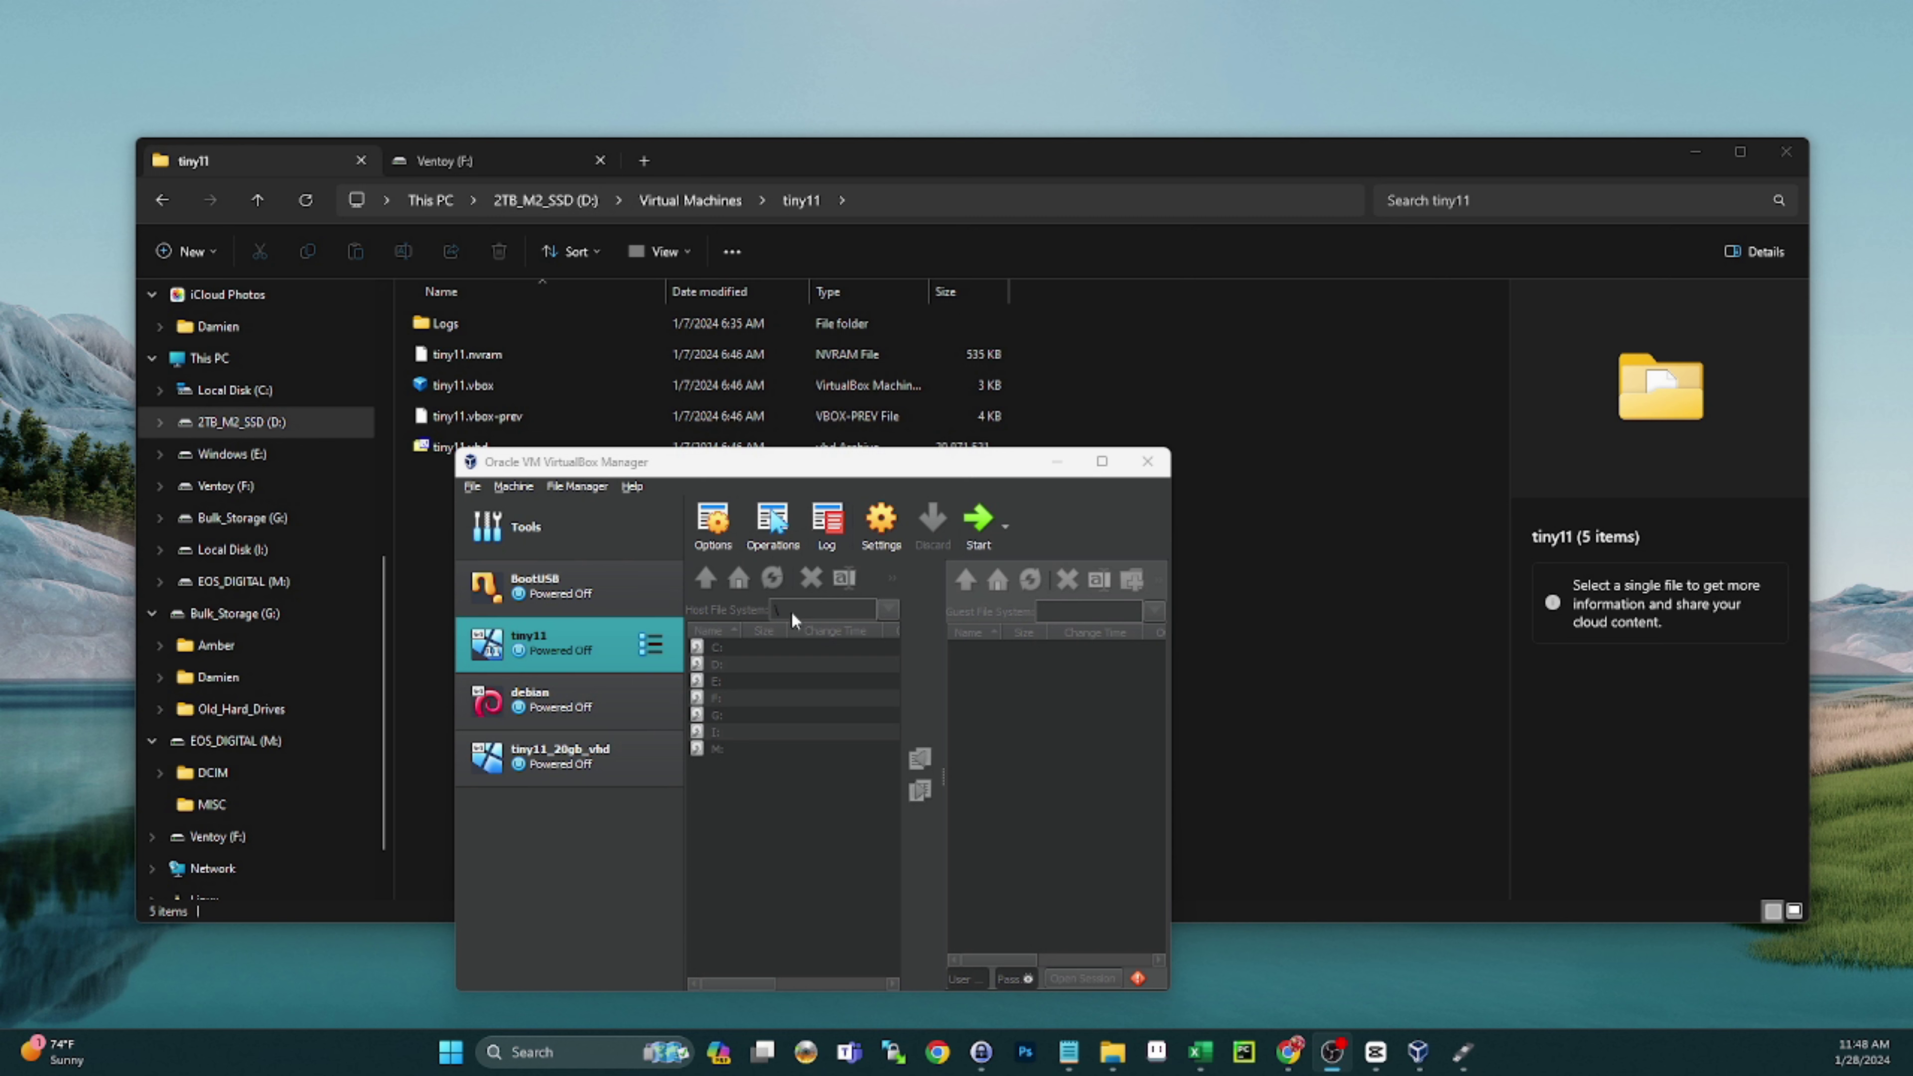
left_click(491, 464)
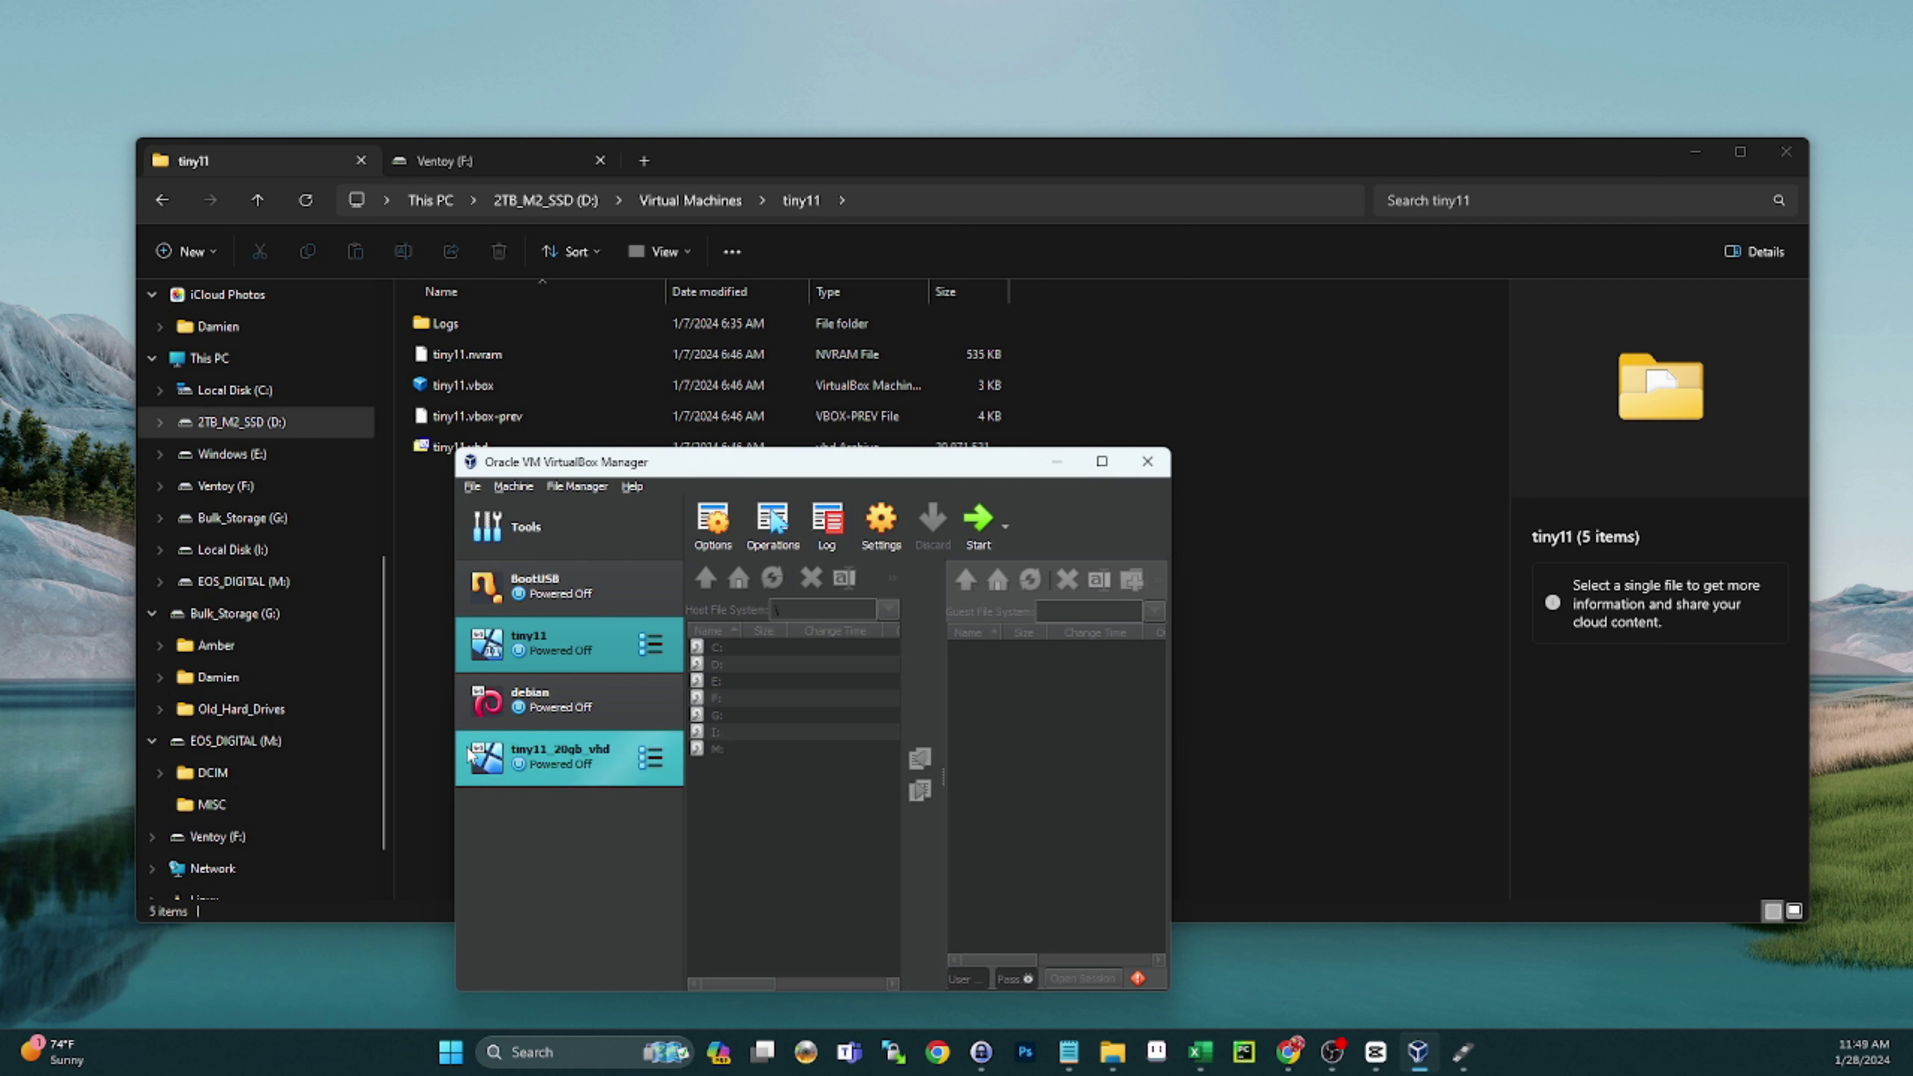
Check tiny11.vhd's details (20 GB), then switch to the Ventoy (F:) drive listing.
left_click(436, 766)
left_click(595, 452)
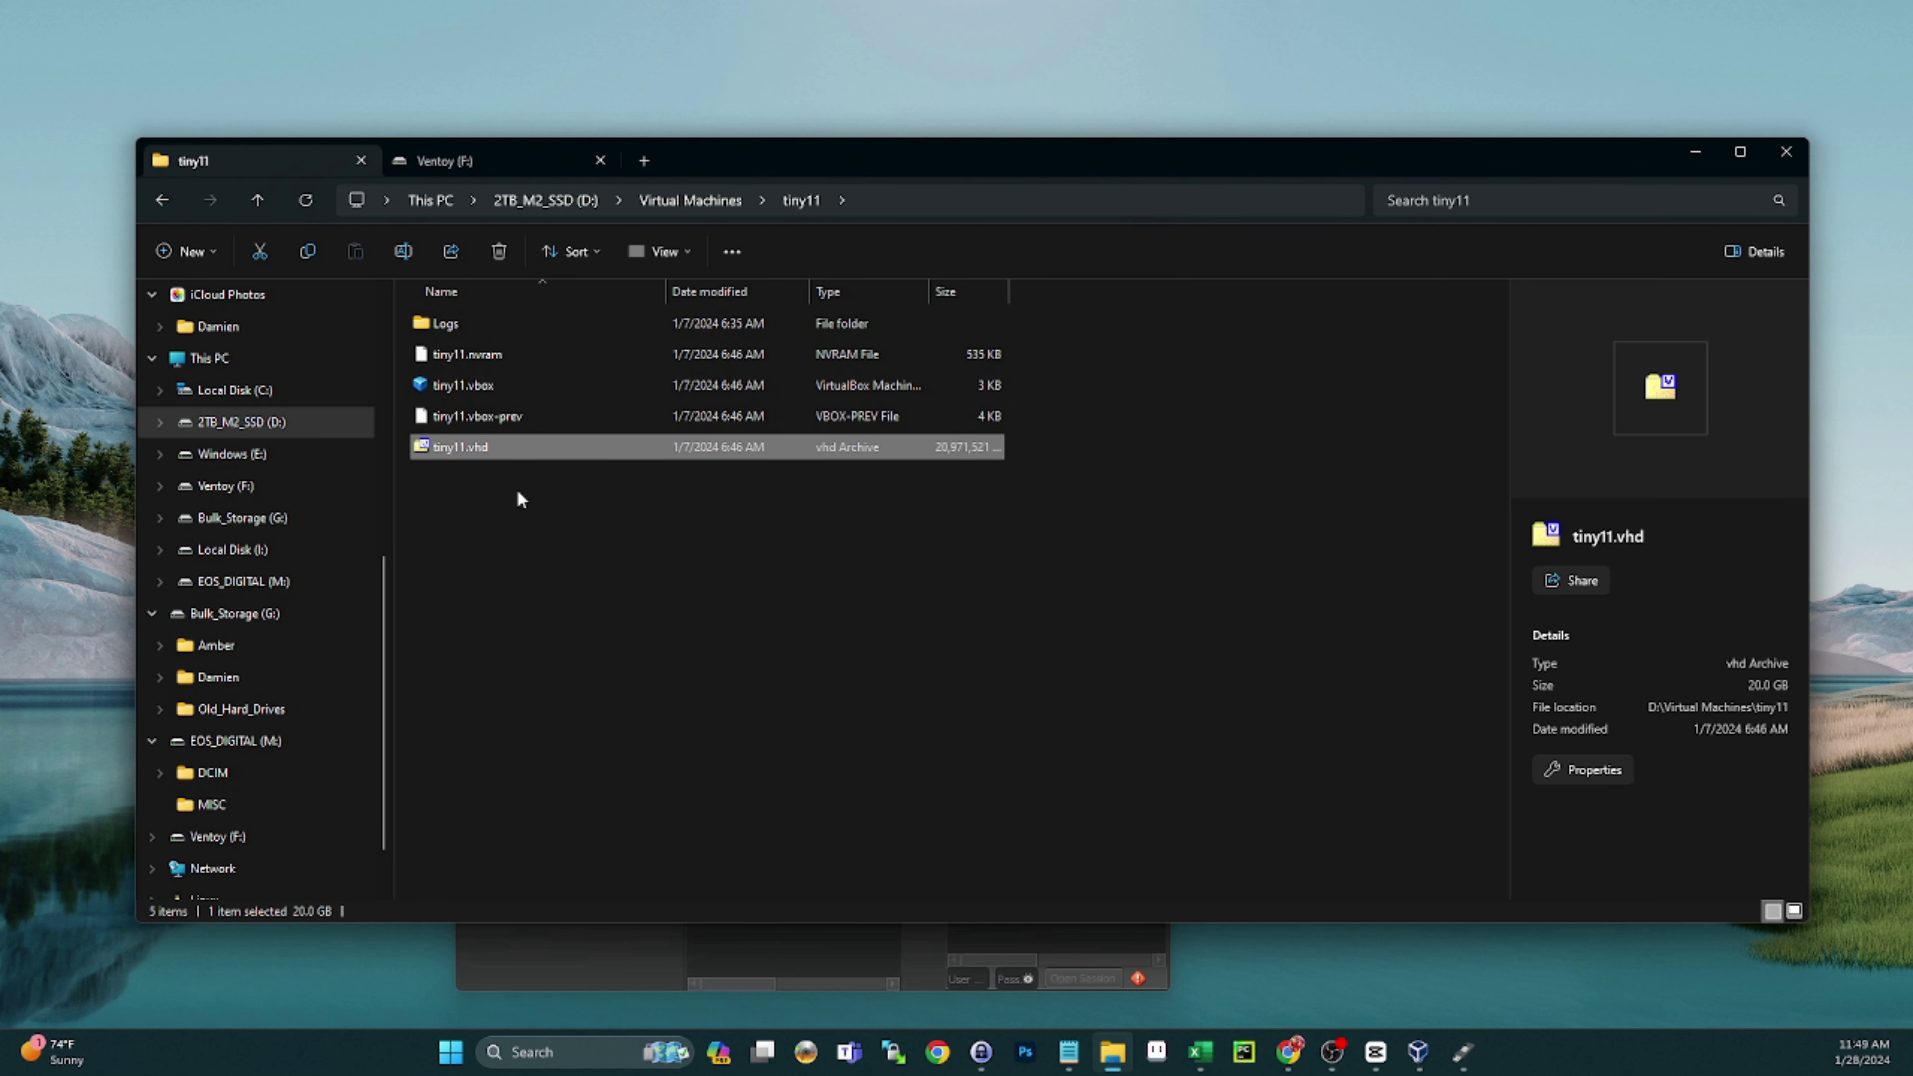
left_click(586, 671)
left_click(512, 446)
left_click(528, 559)
left_click(445, 162)
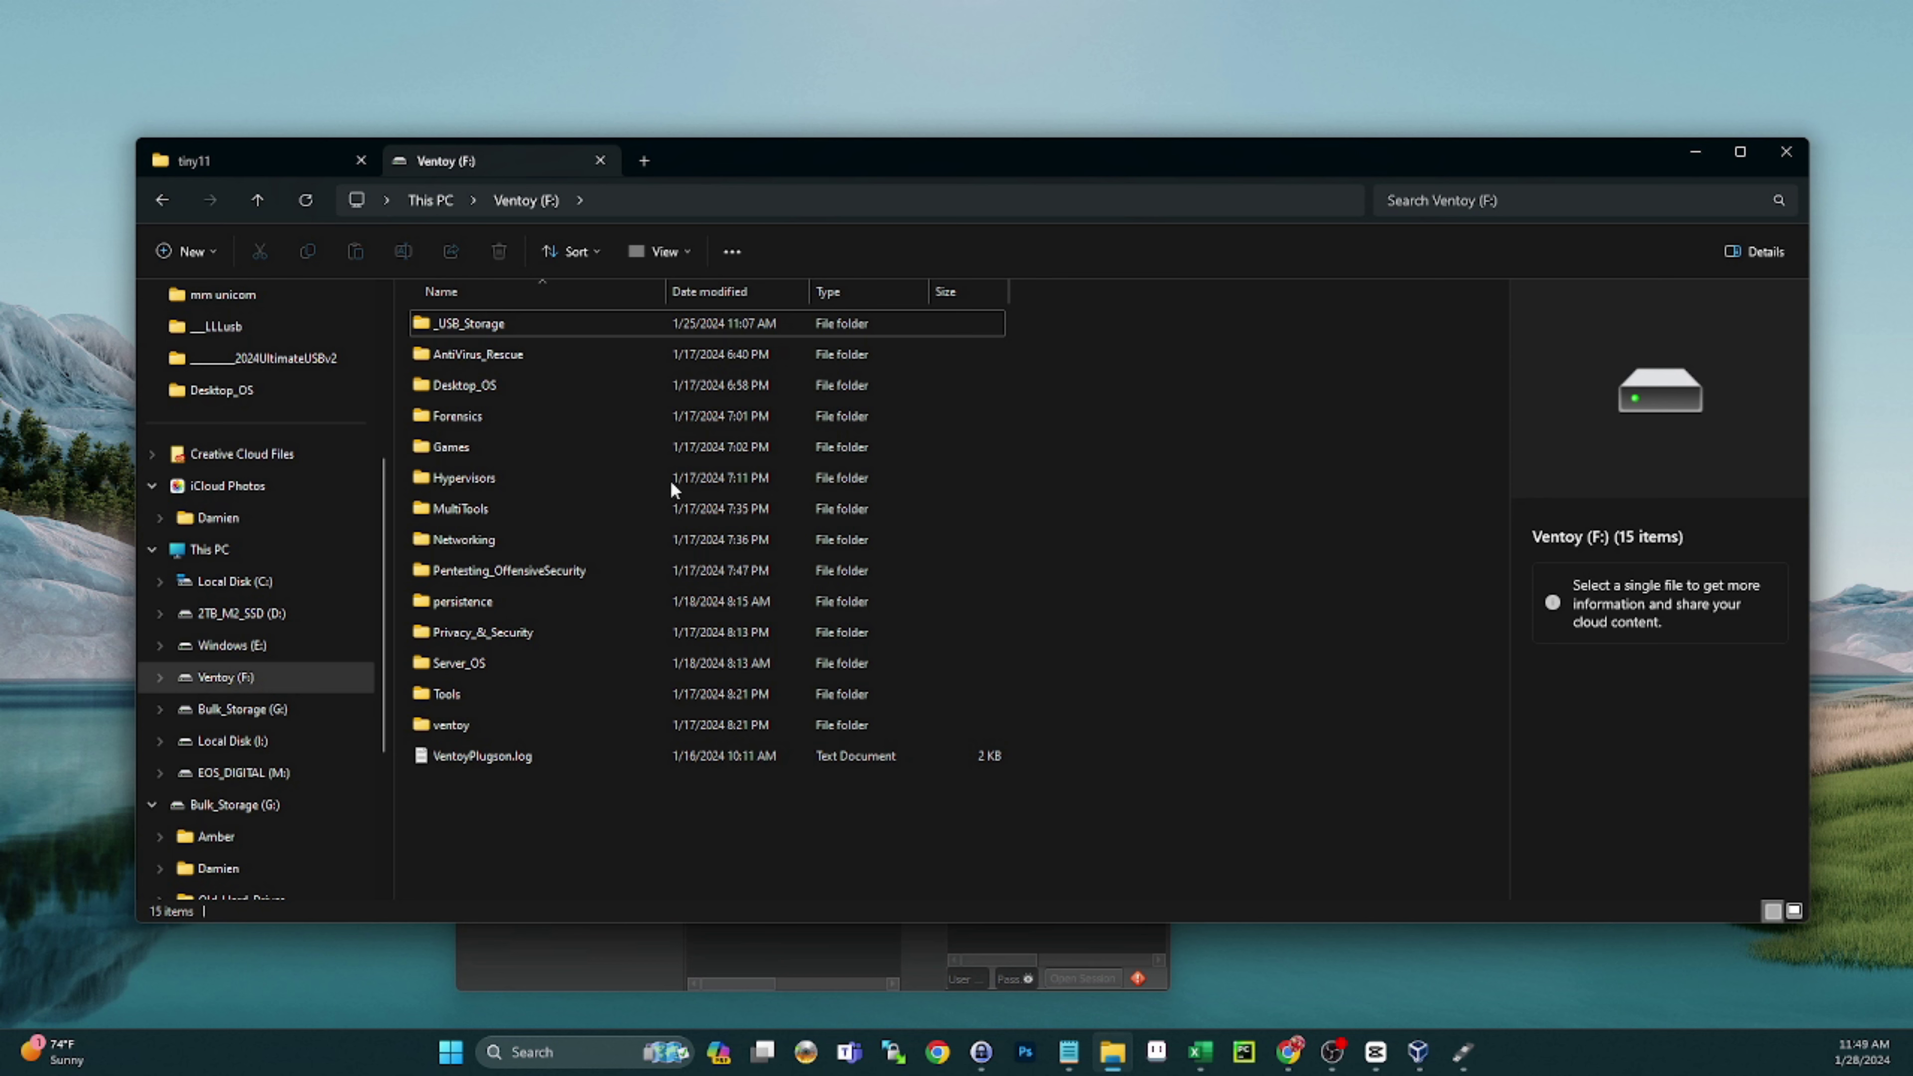
left_click(446, 725)
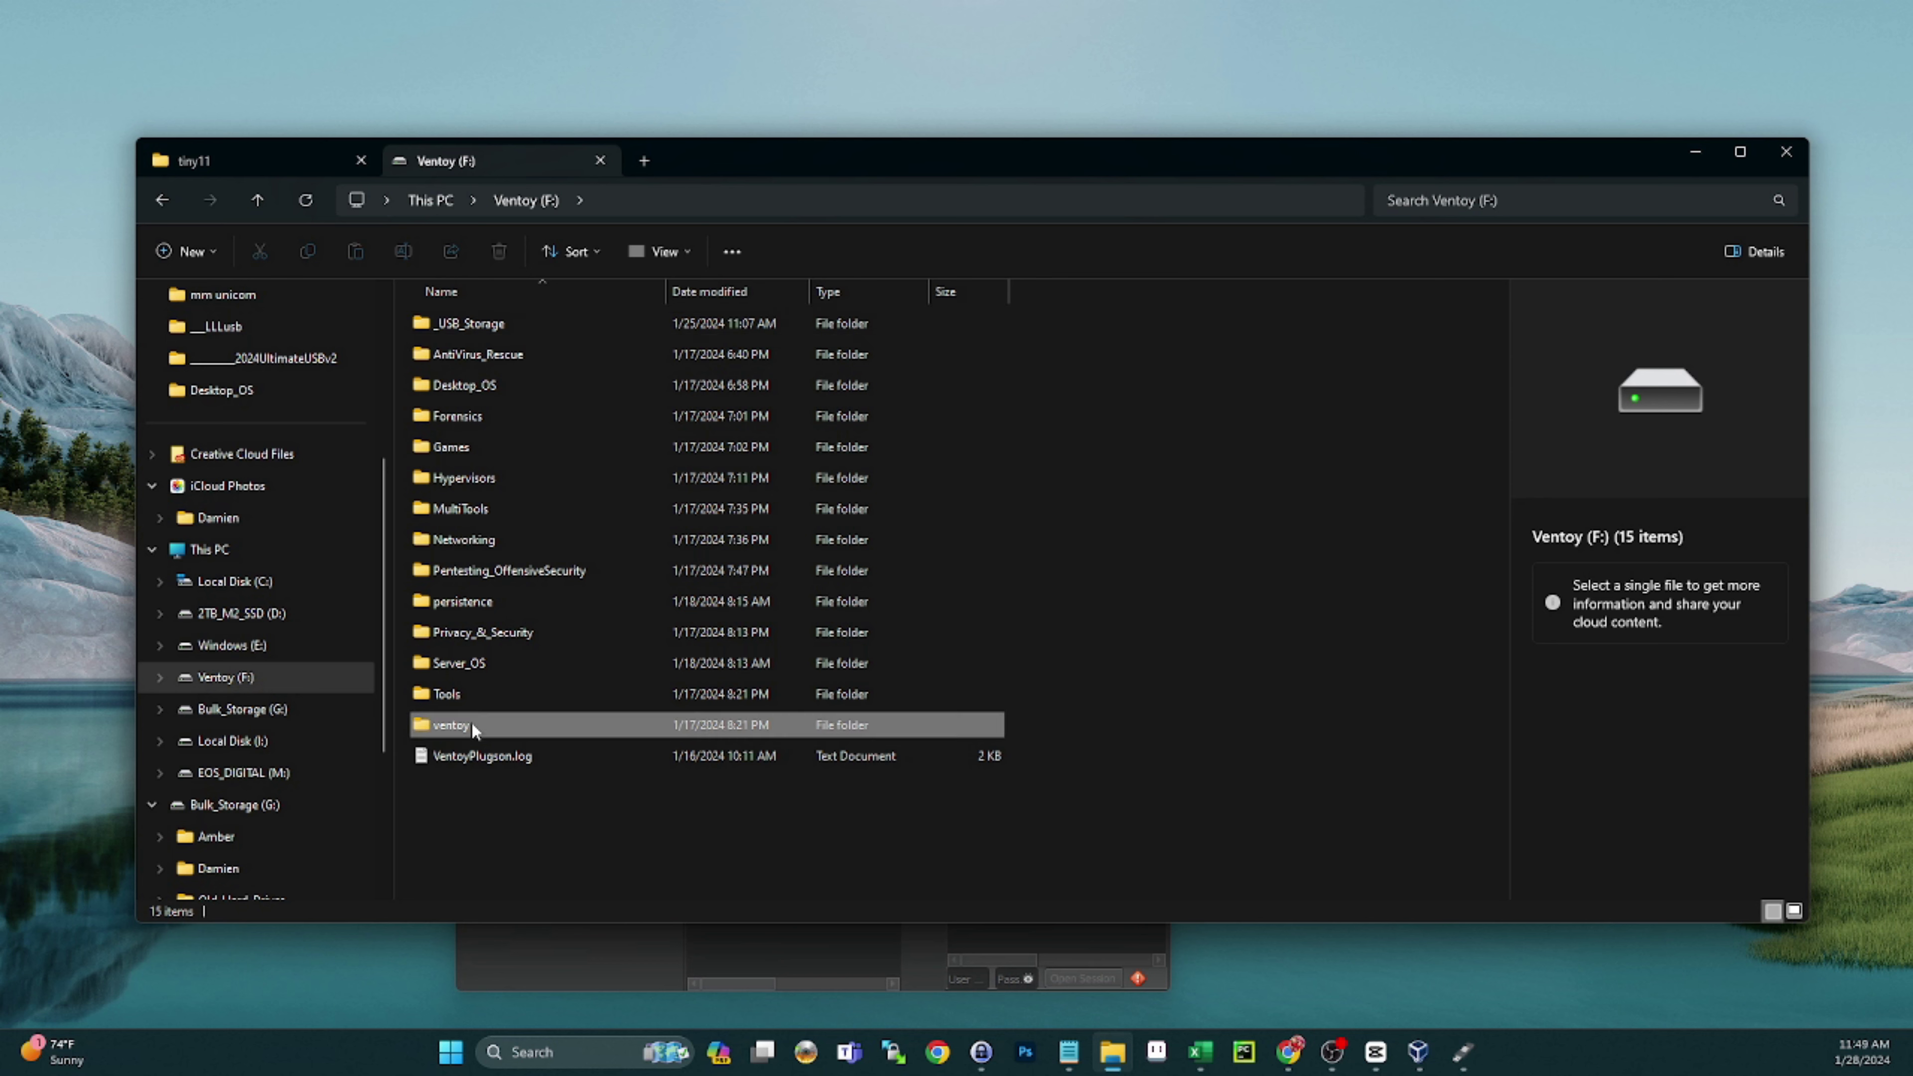
double_click(539, 724)
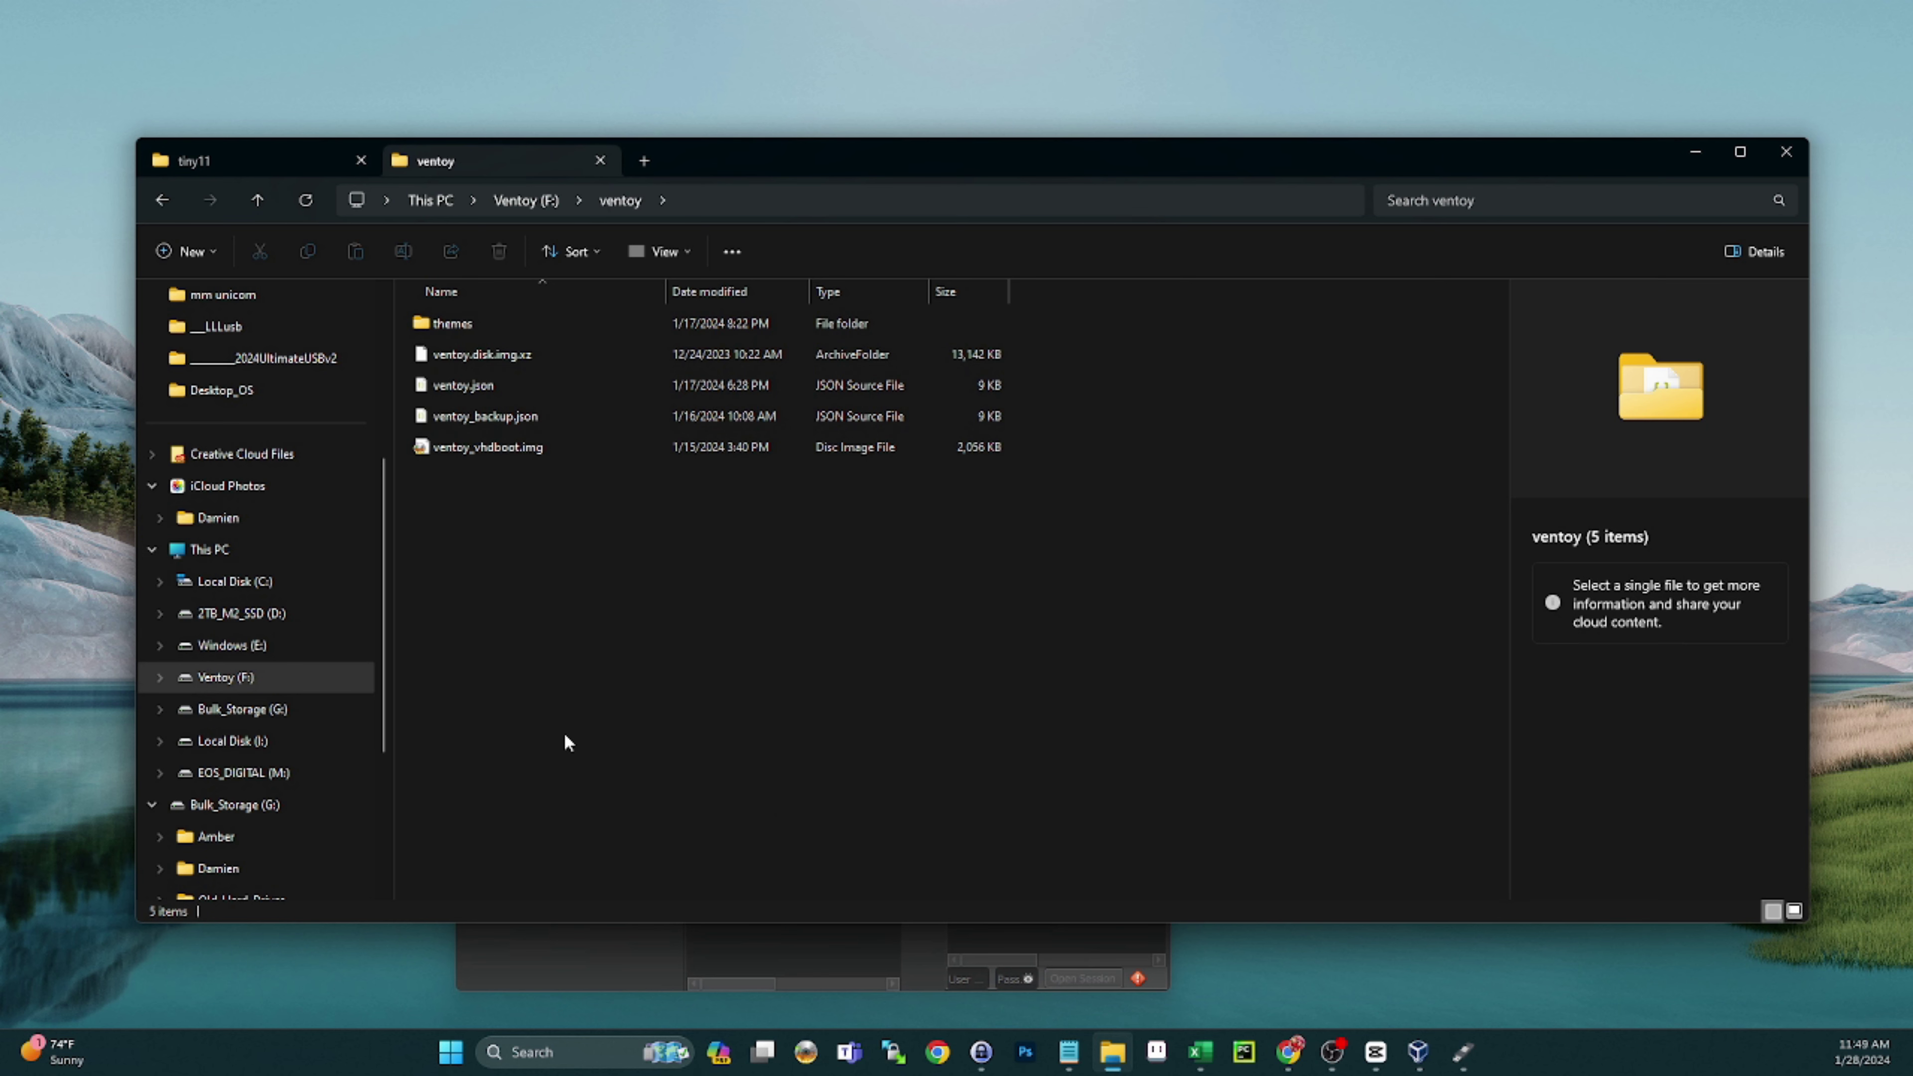
left_click(540, 450)
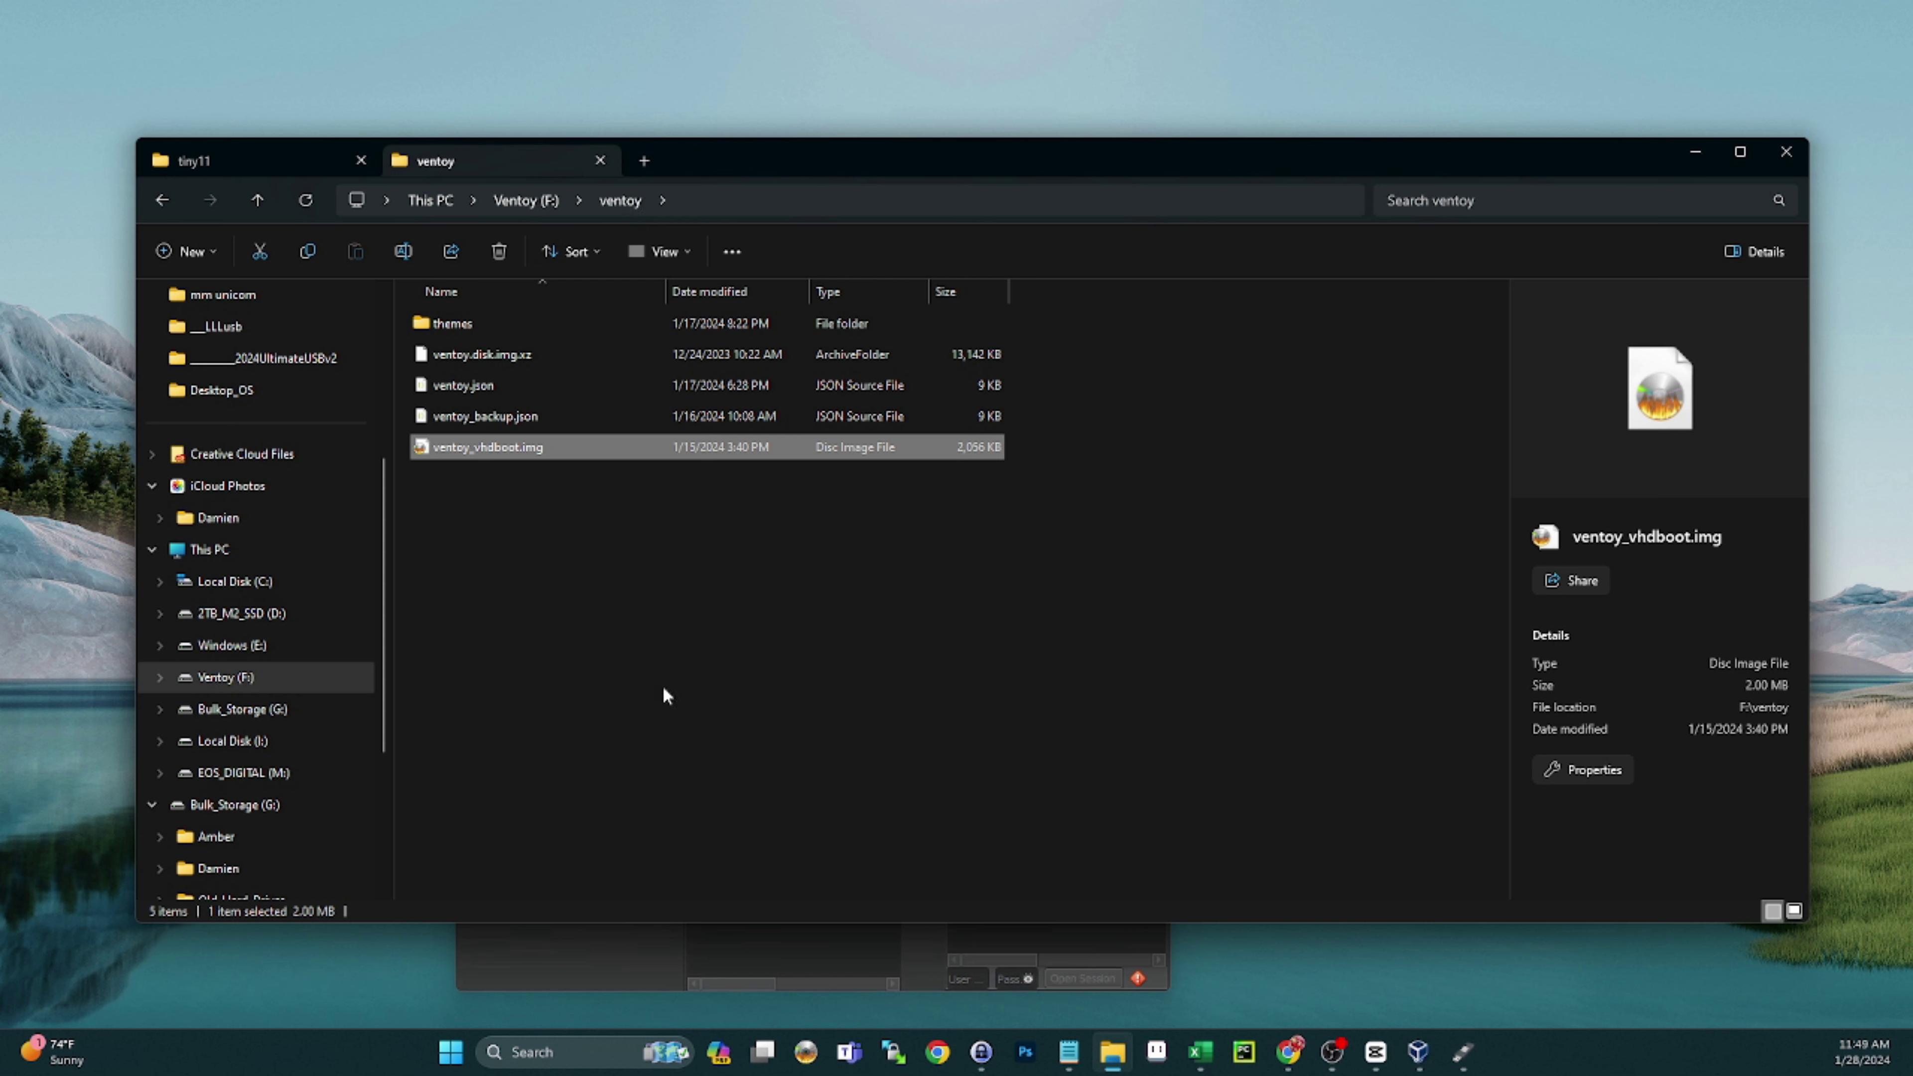
Open Desktop_OS on Ventoy (F:) and select Tiny11.vhd to view its 20 GB size.
left_click(758, 678)
left_click(519, 200)
left_click(634, 840)
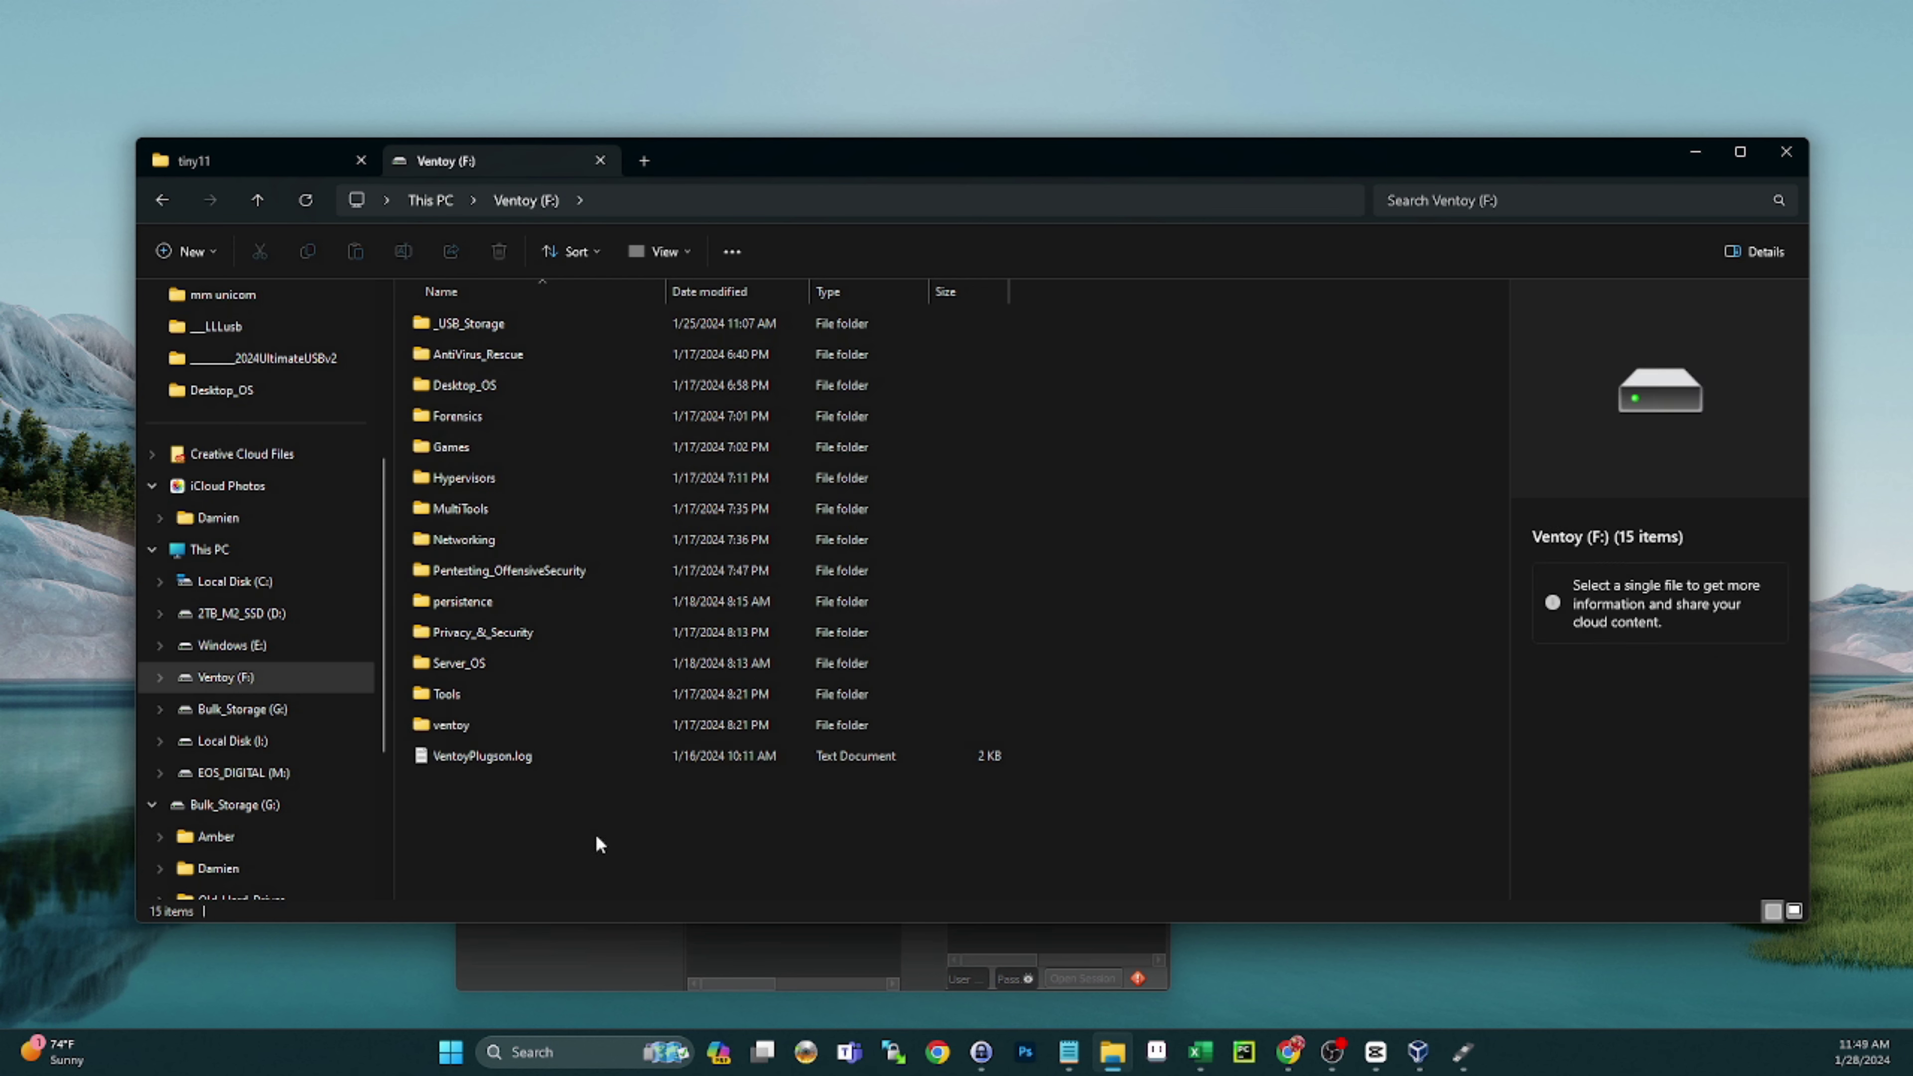
double_click(523, 386)
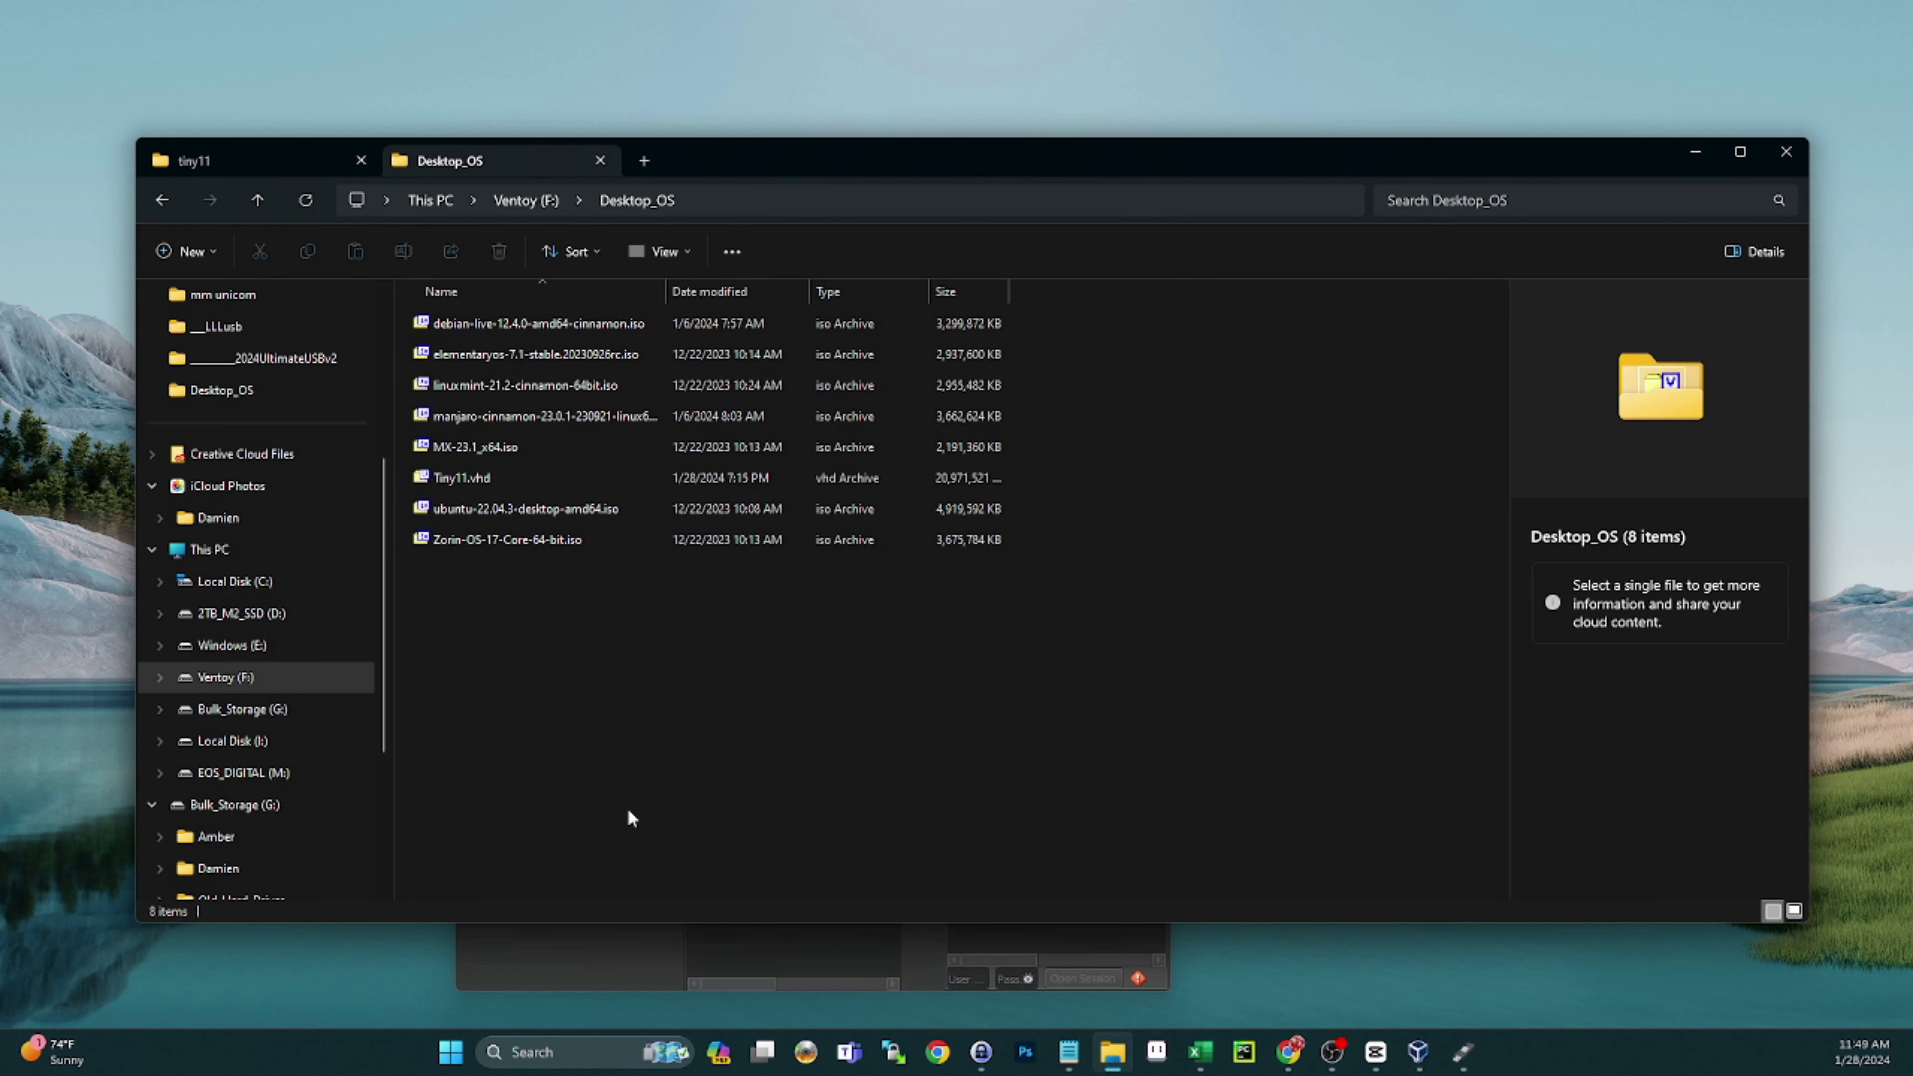
left_click(496, 474)
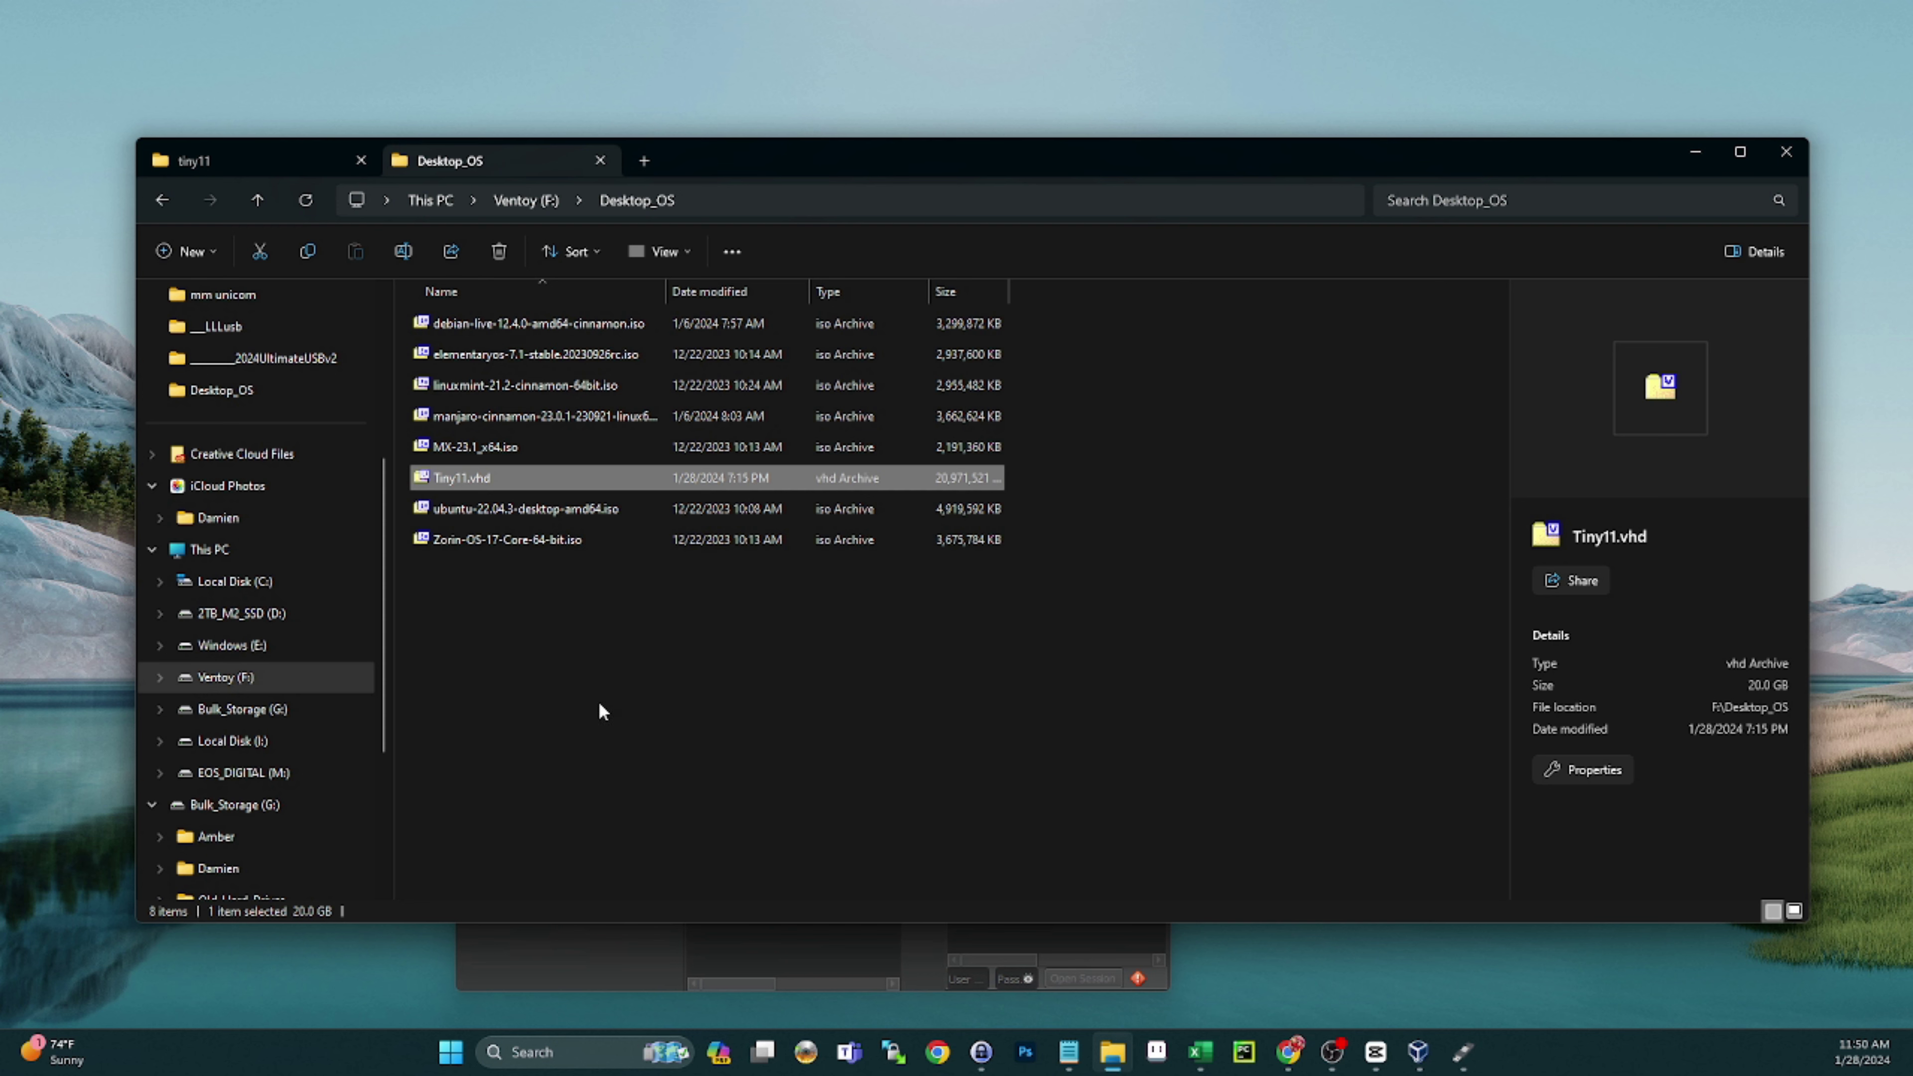
left_click(664, 732)
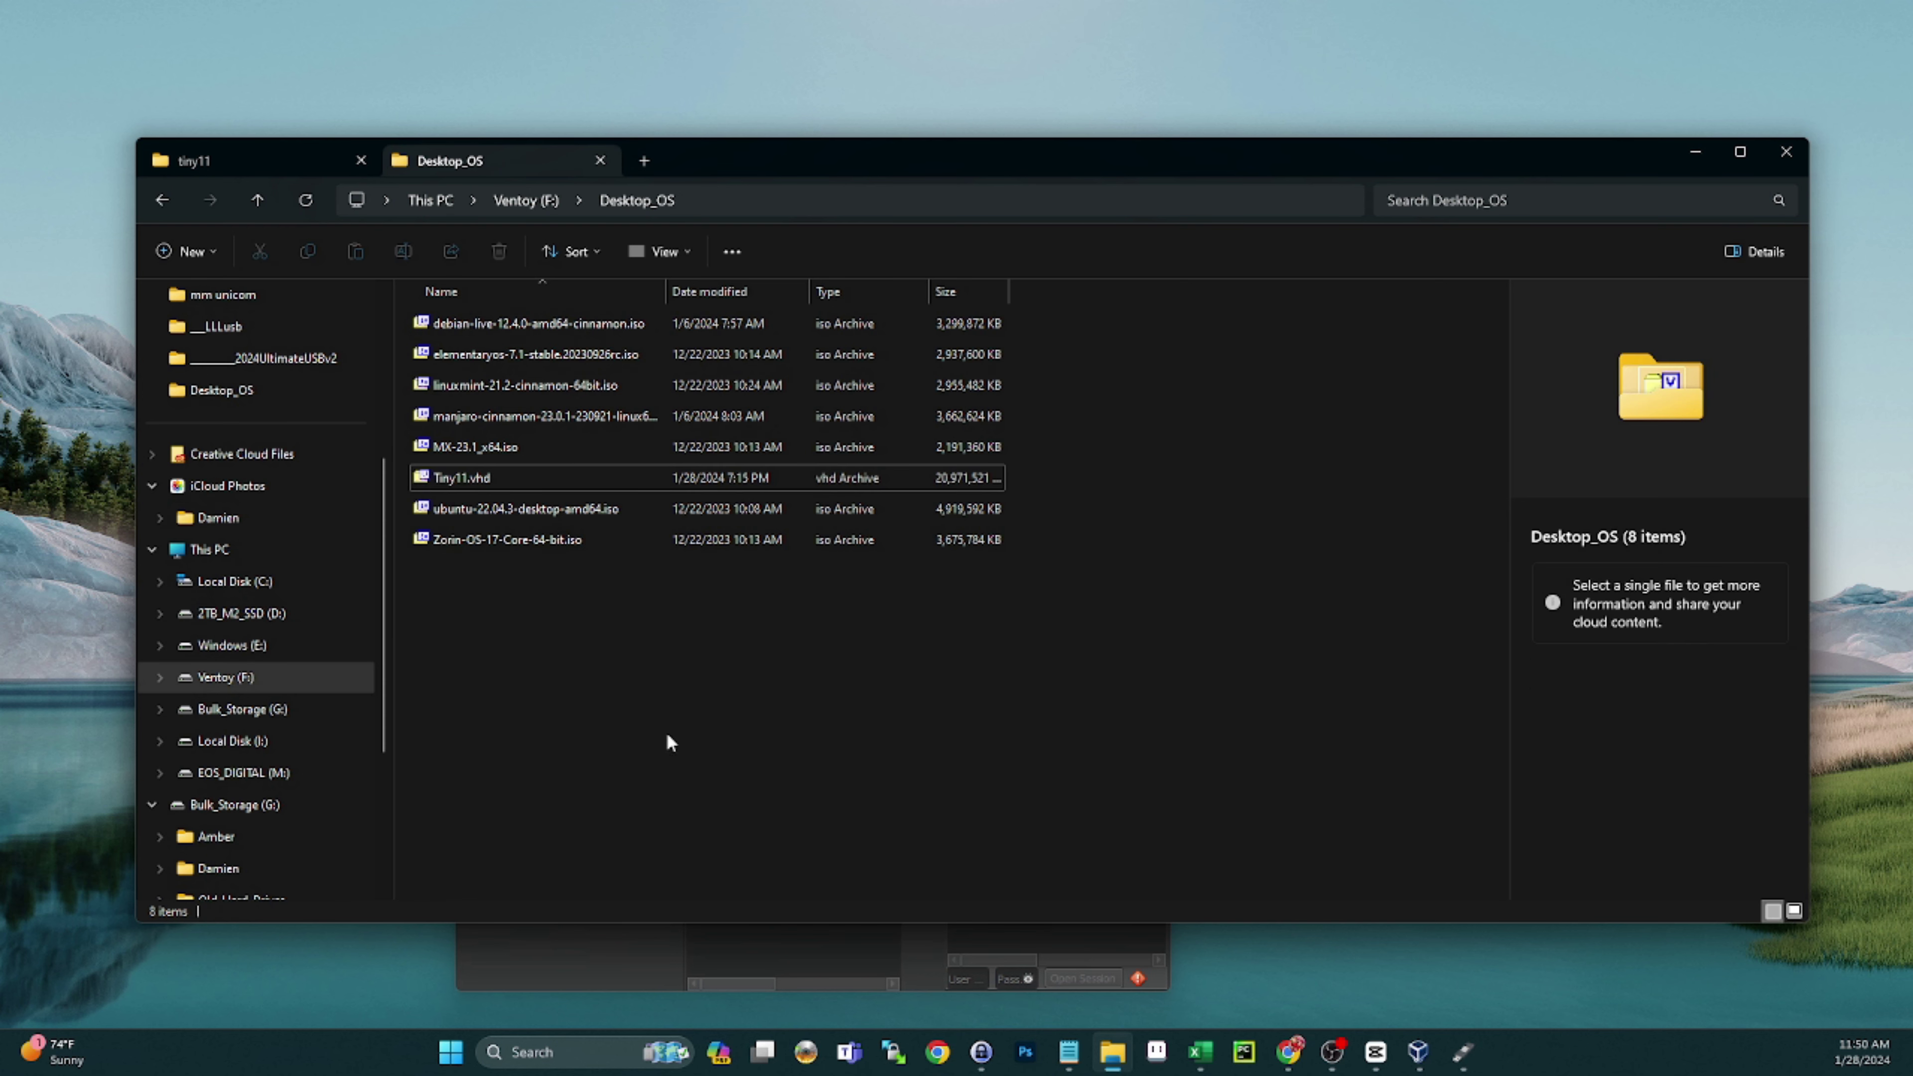
left_click(500, 476)
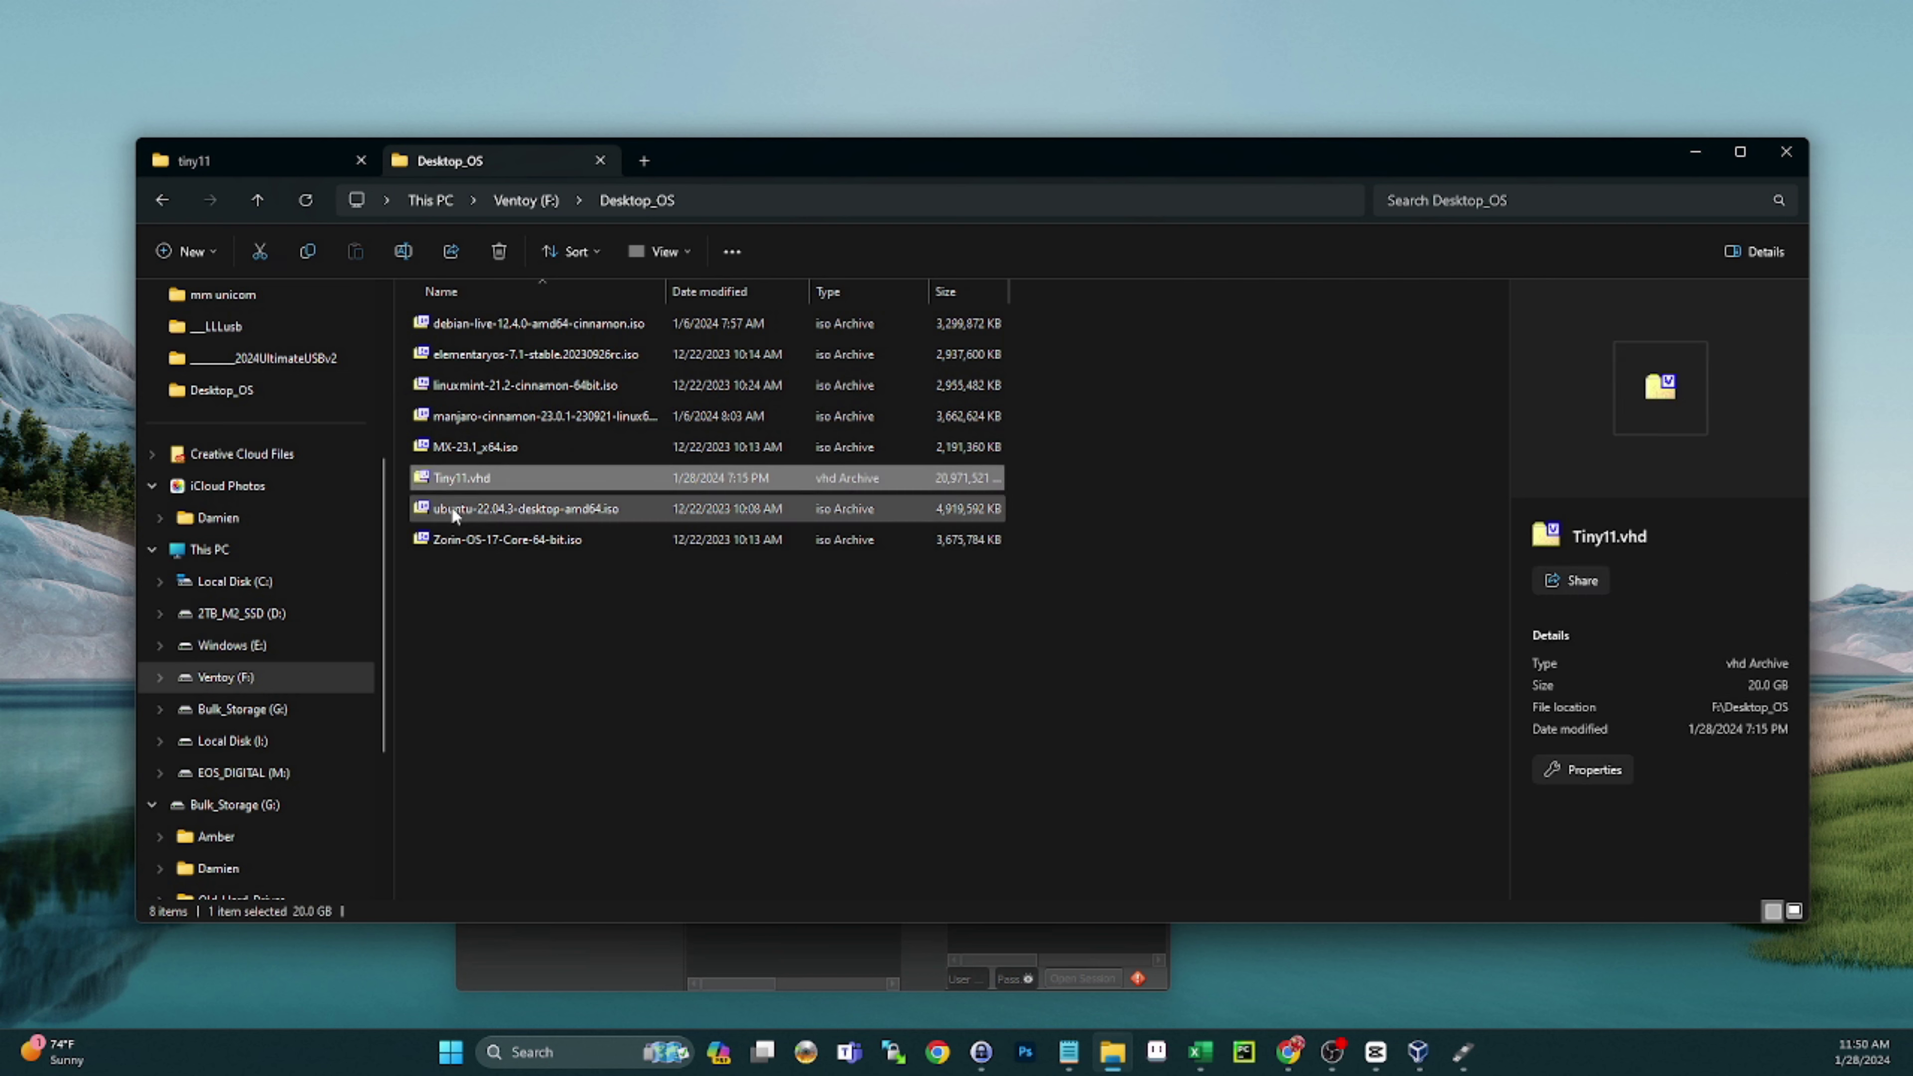
left_click(586, 728)
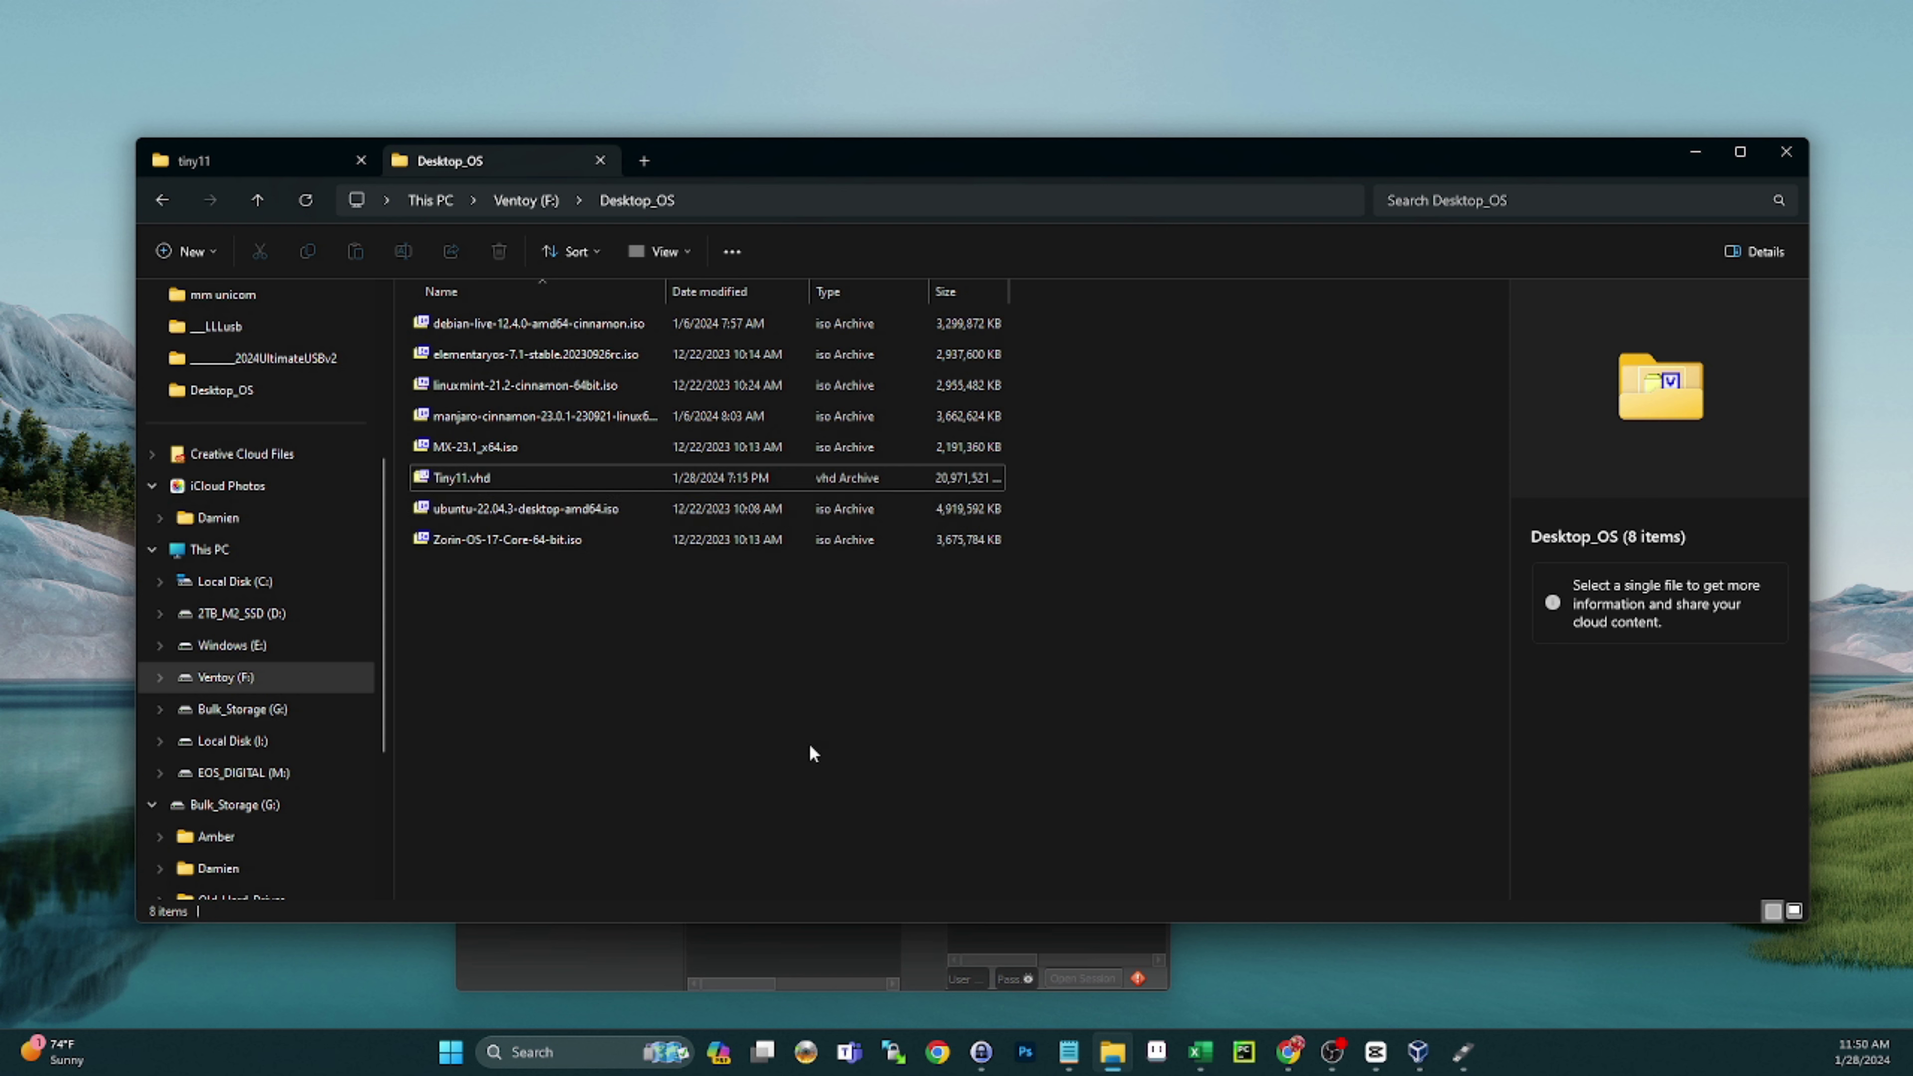
left_click(967, 482)
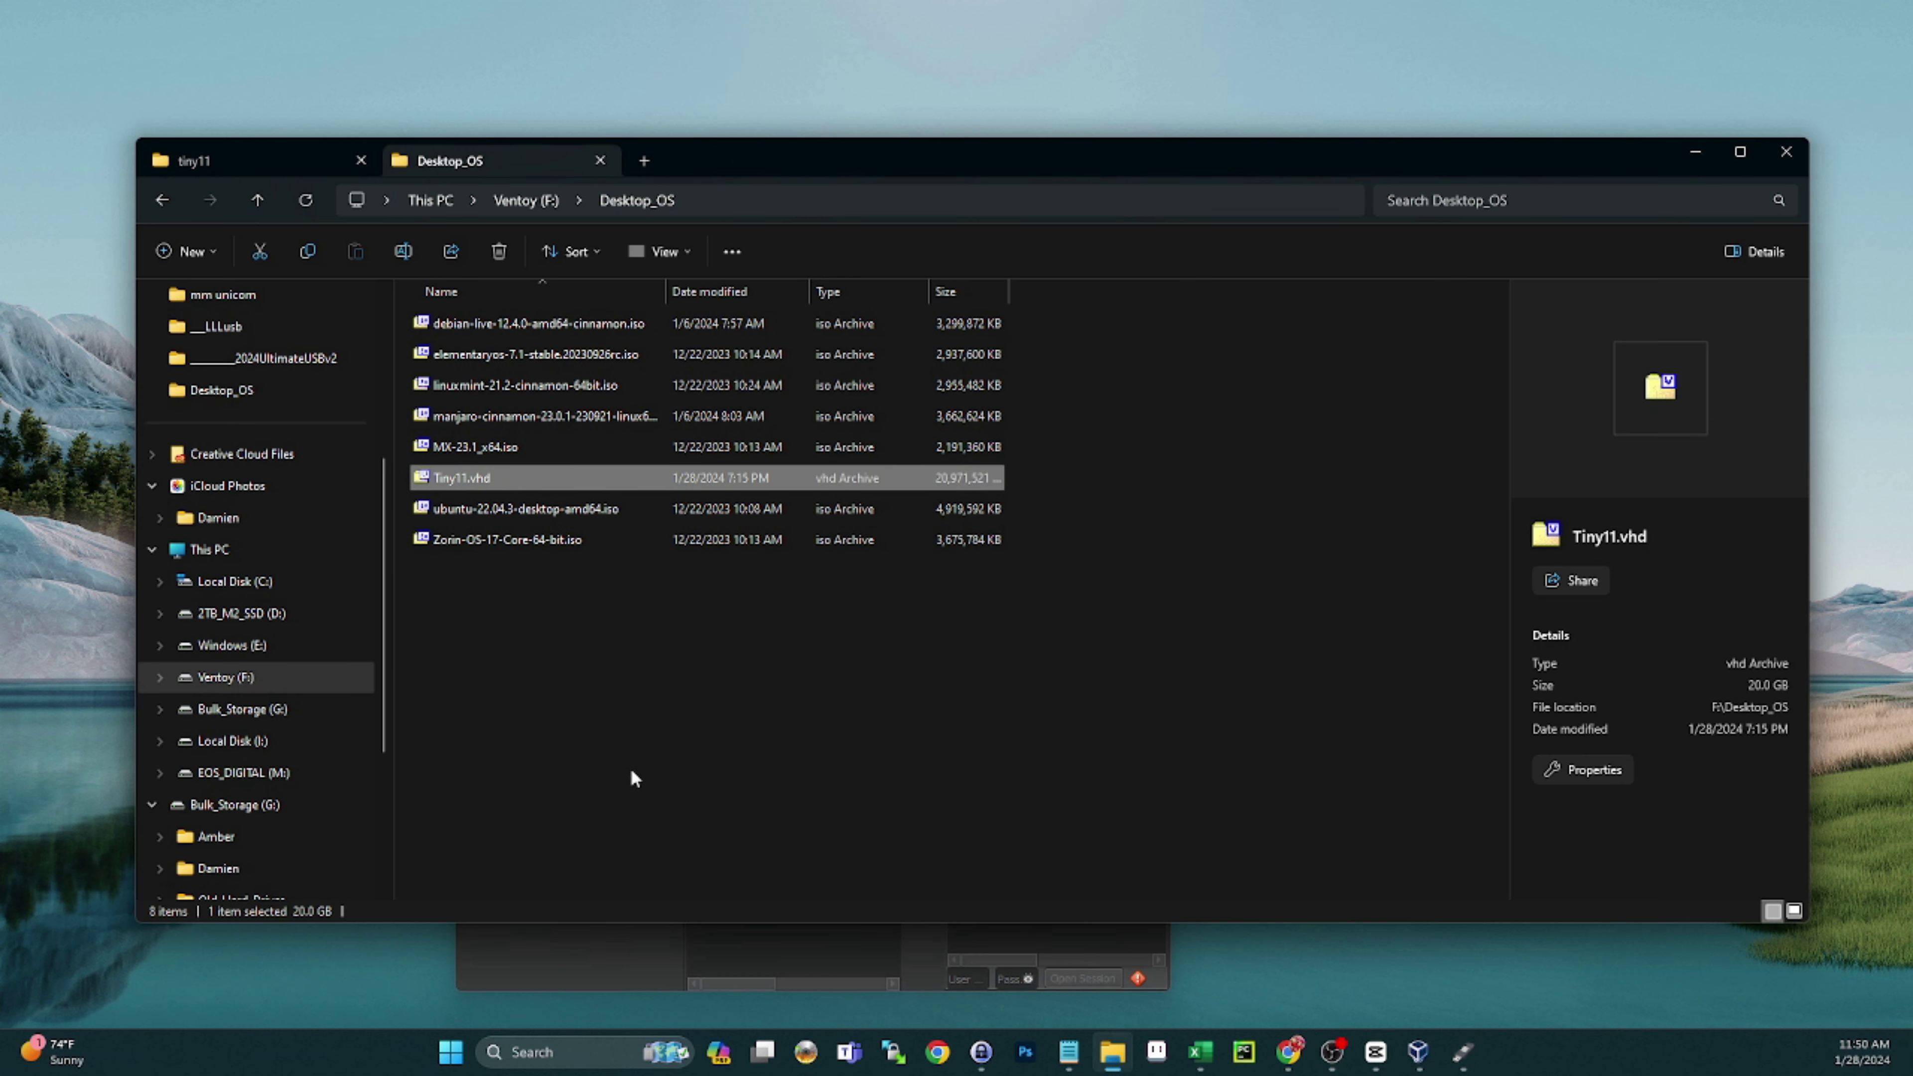
left_click(631, 797)
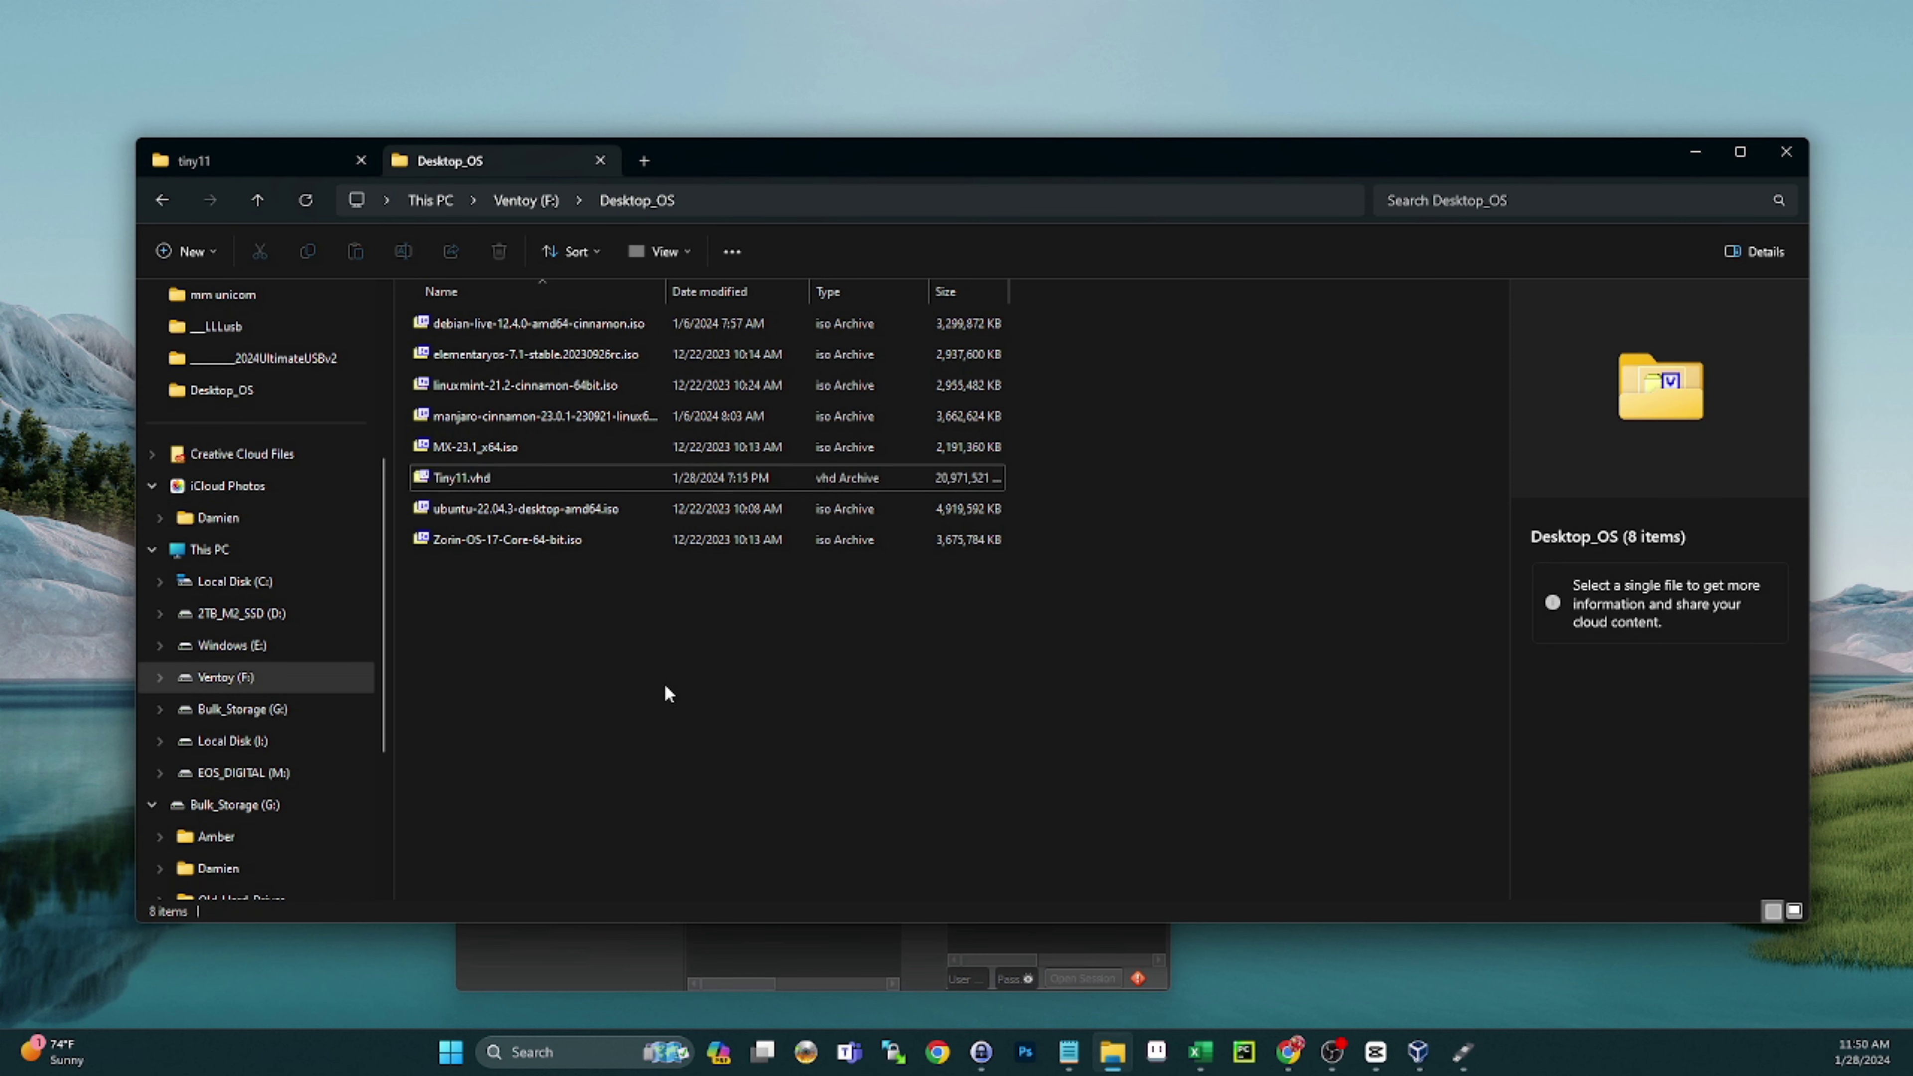